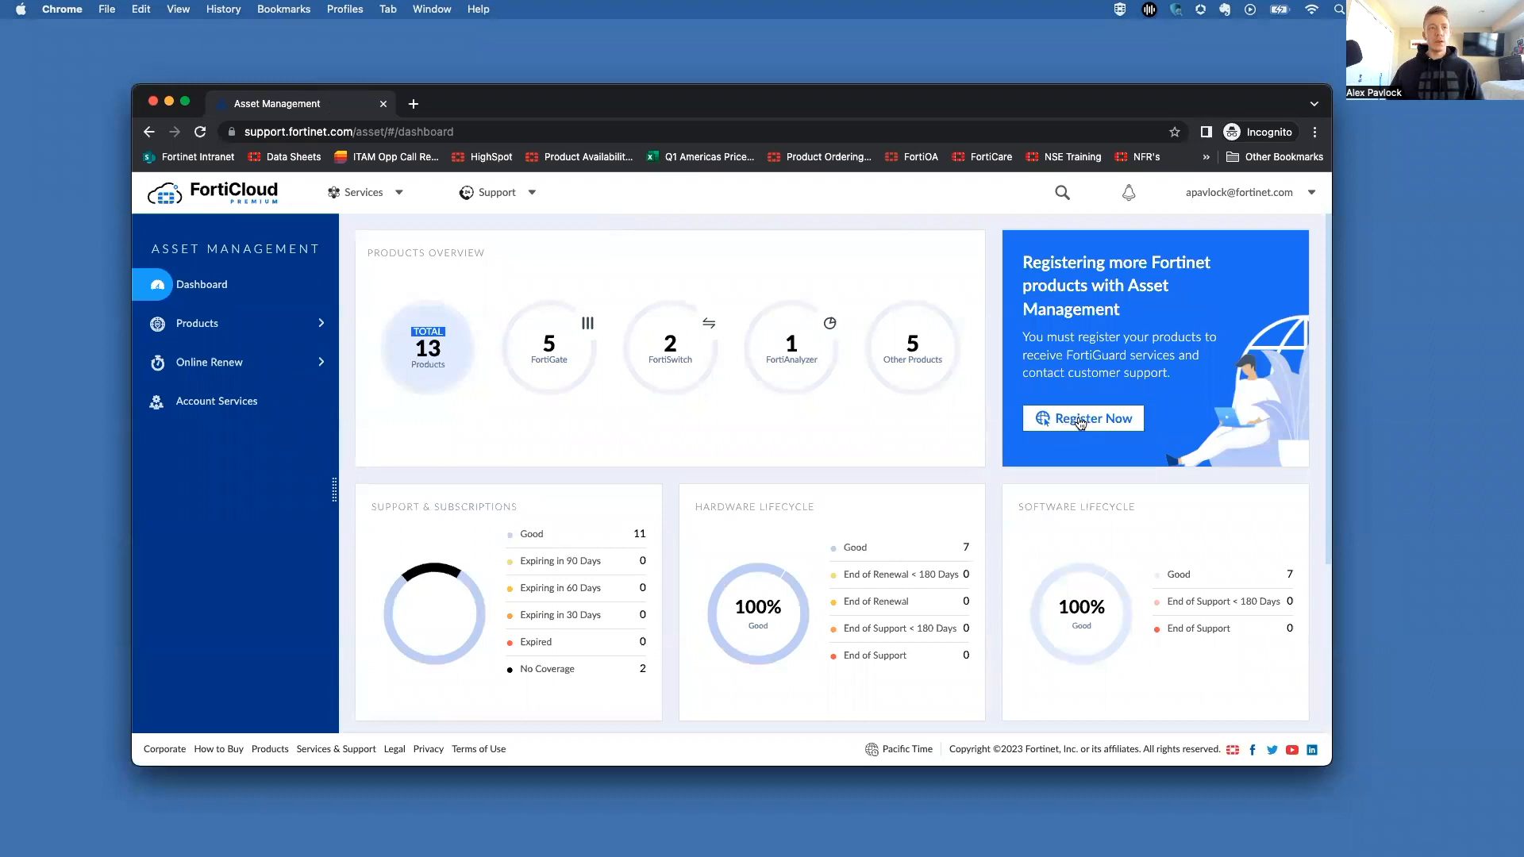
# Step: Open product registration, then launch SOCaaS from Cloud Services in the Services menu
pyautogui.click(1084, 425)
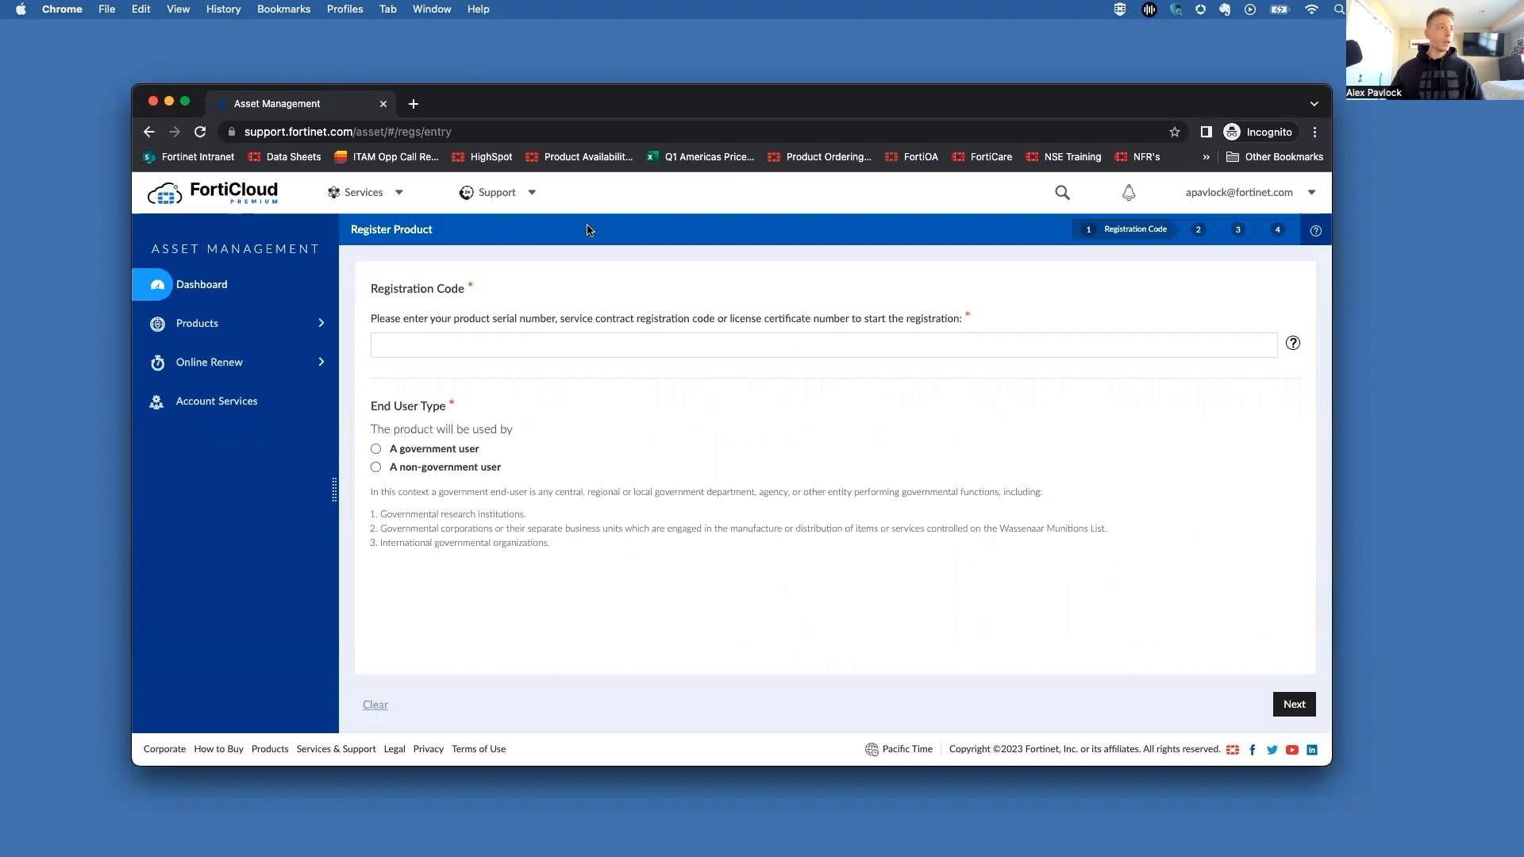
pyautogui.click(391, 196)
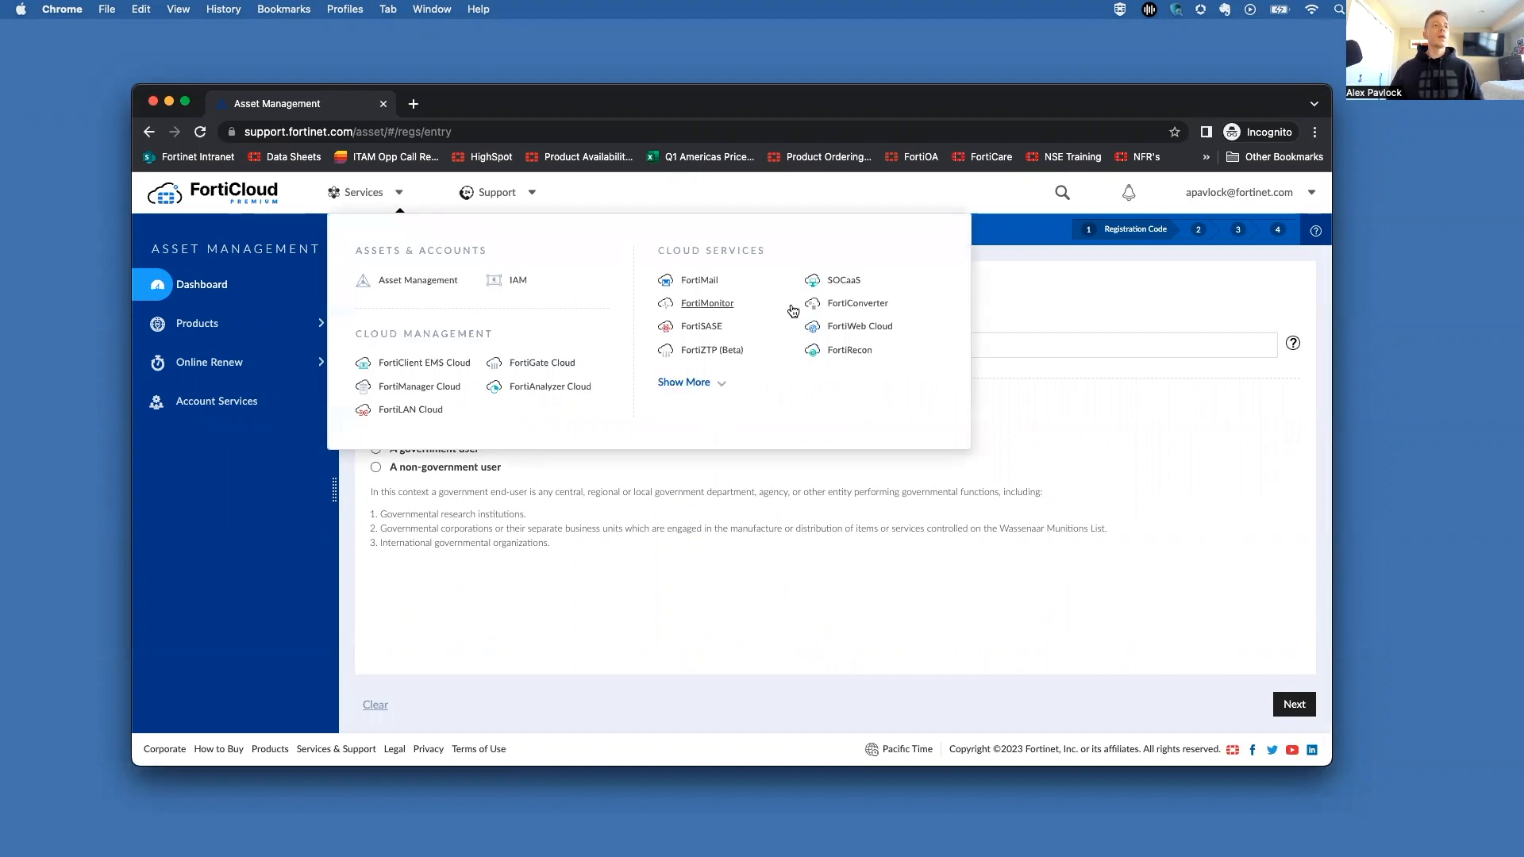
pyautogui.click(846, 281)
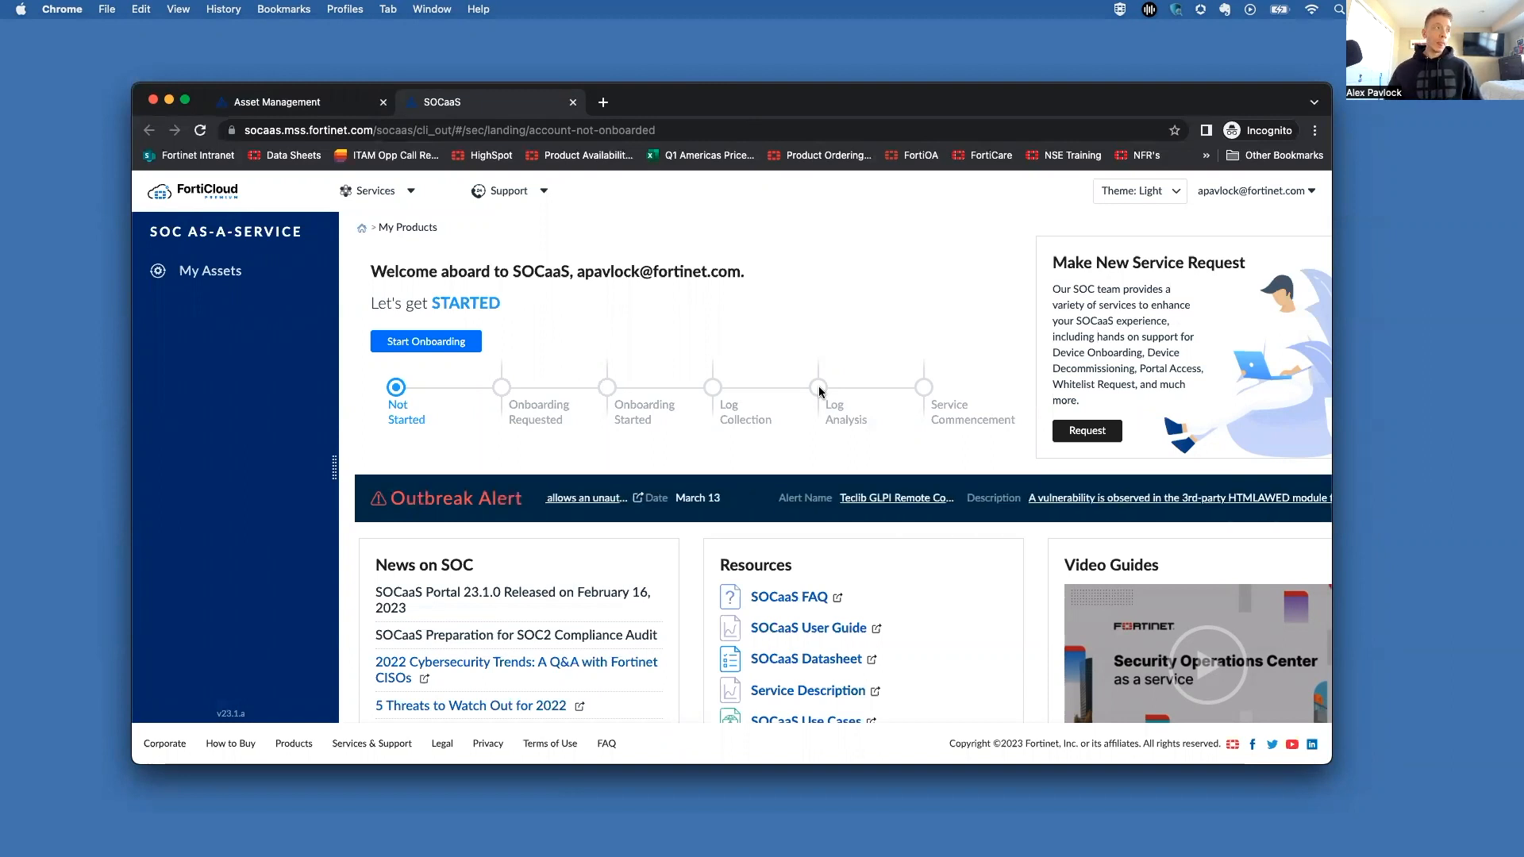
# Step: Start onboarding, pick On-premises FortiAnalyzer deployment located in United States, and continue
pyautogui.click(427, 341)
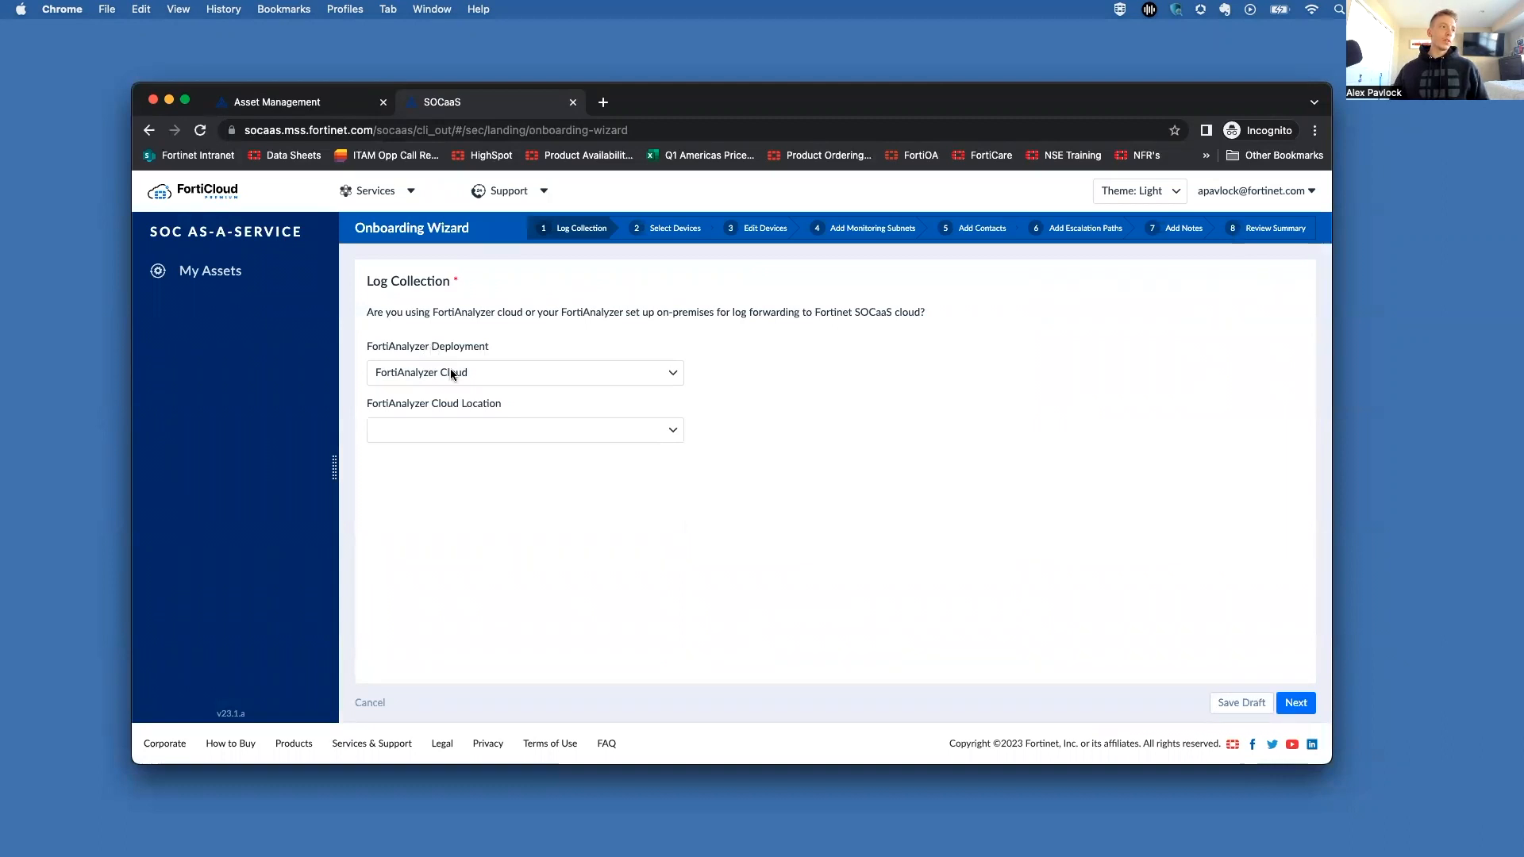
pyautogui.click(450, 373)
pyautogui.click(455, 393)
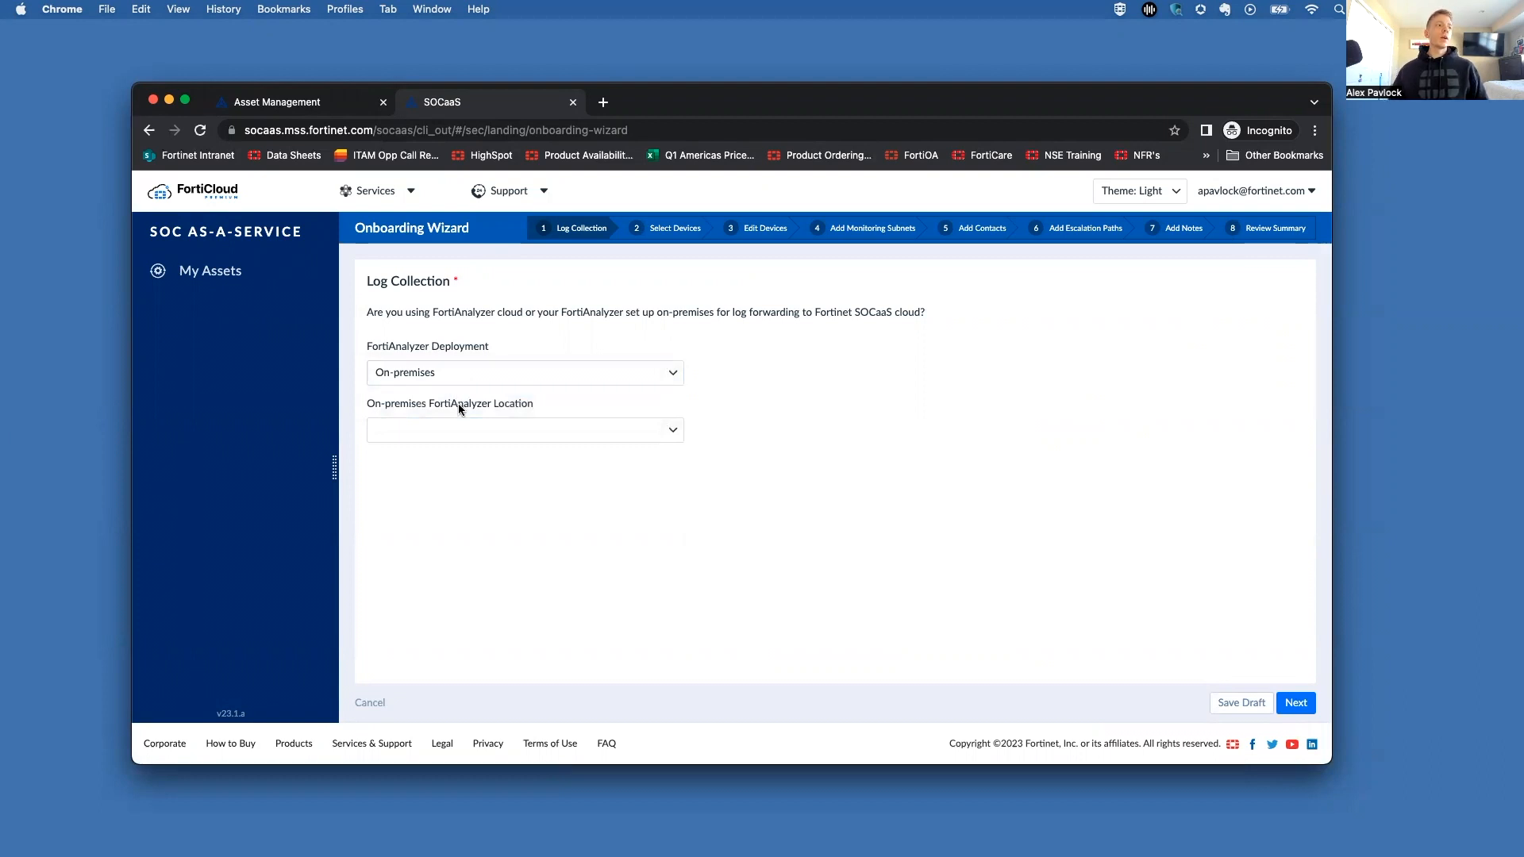
pyautogui.click(472, 429)
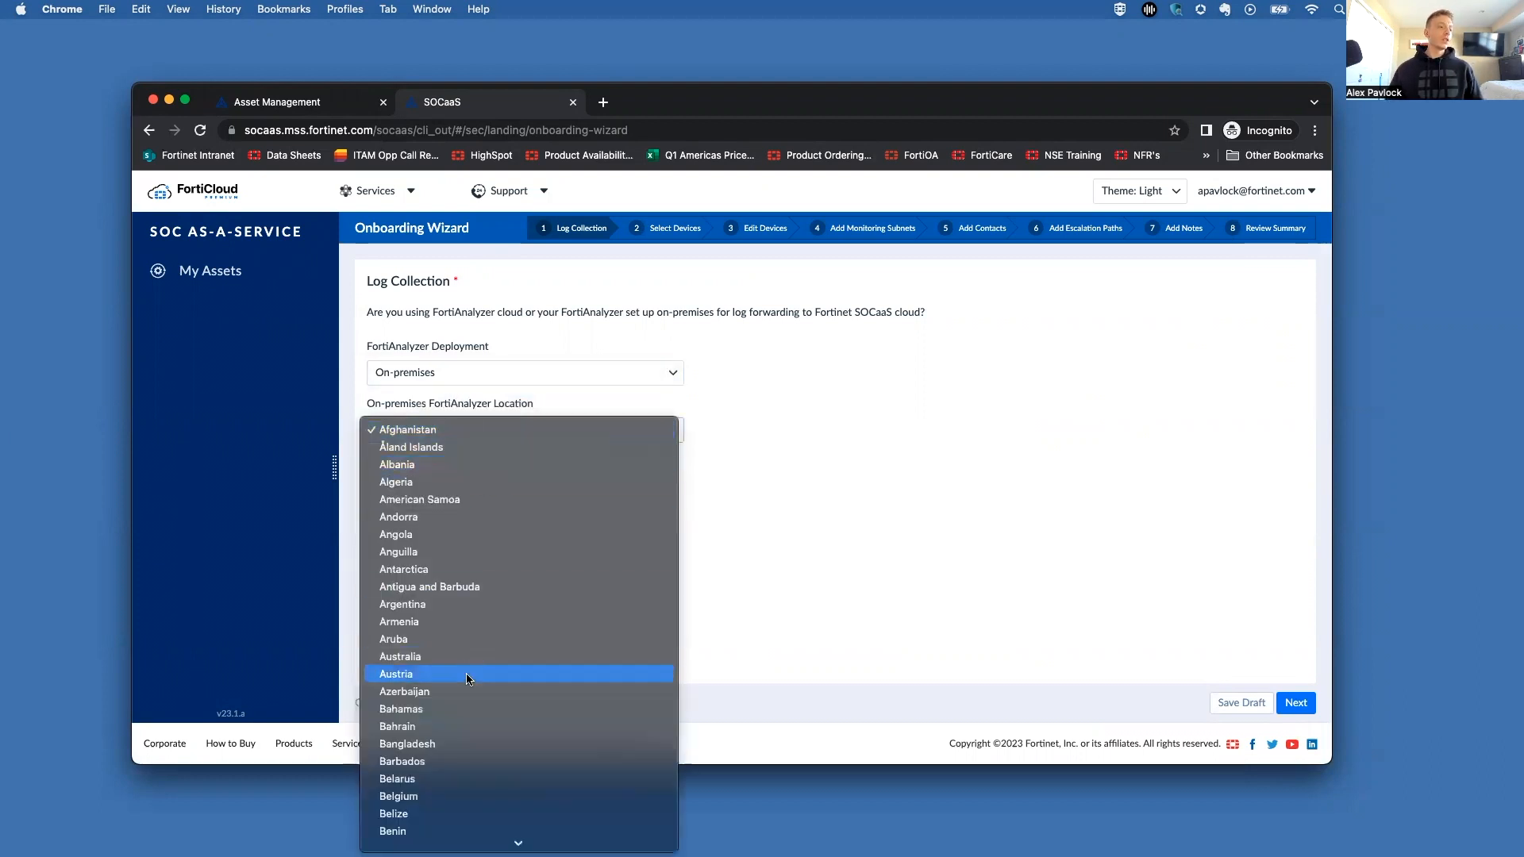
pyautogui.scroll(-15, 466, 674)
pyautogui.scroll(-5, 467, 675)
pyautogui.click(459, 617)
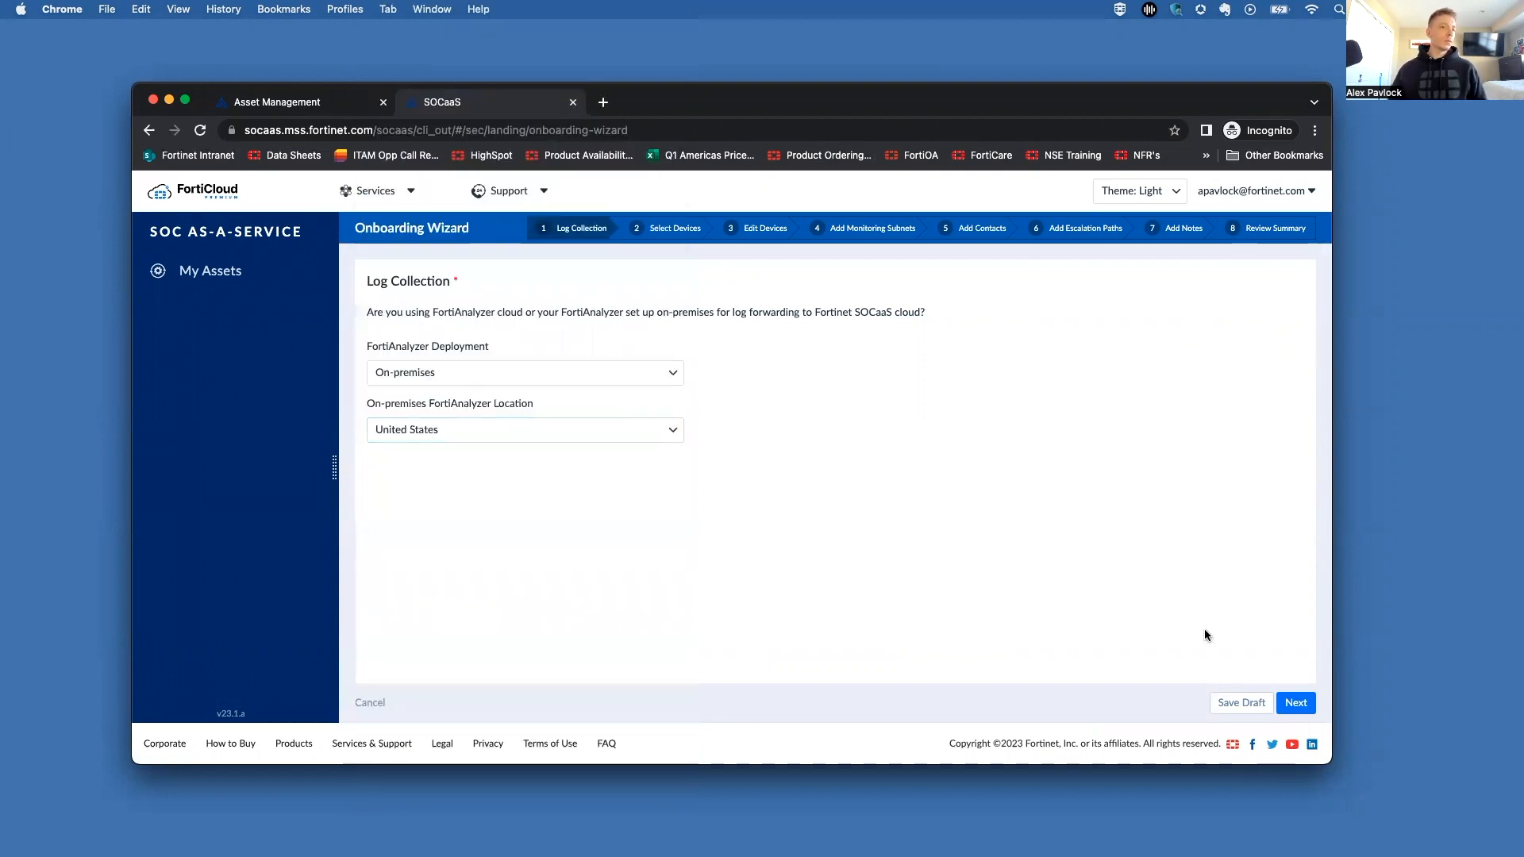
pyautogui.click(1290, 704)
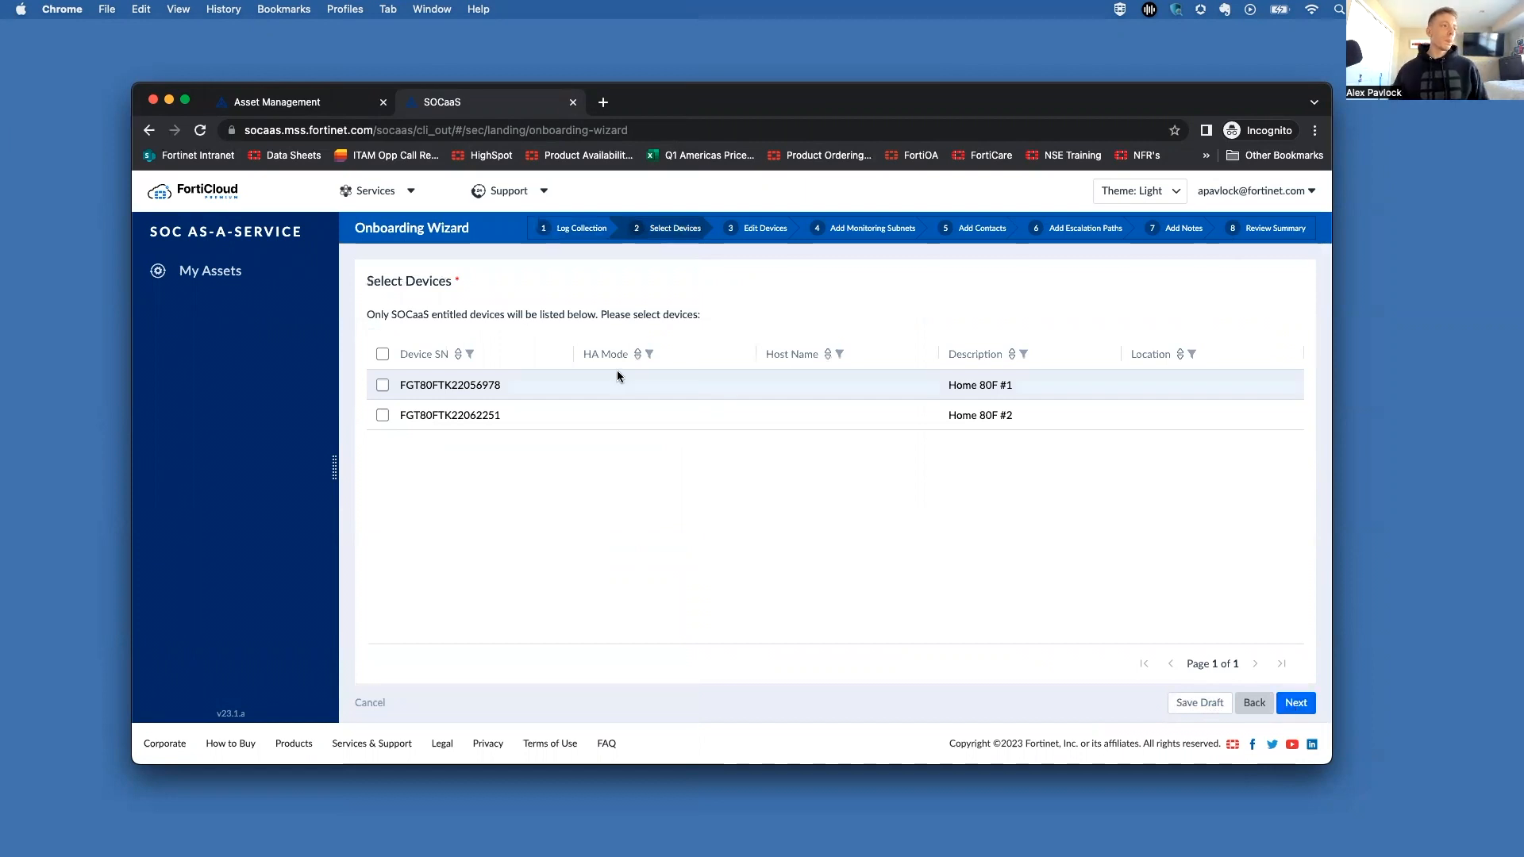
# Step: Select both FortiGates, Home 80F #1 and Home 80F #2, and continue to Edit Devices
pyautogui.click(382, 355)
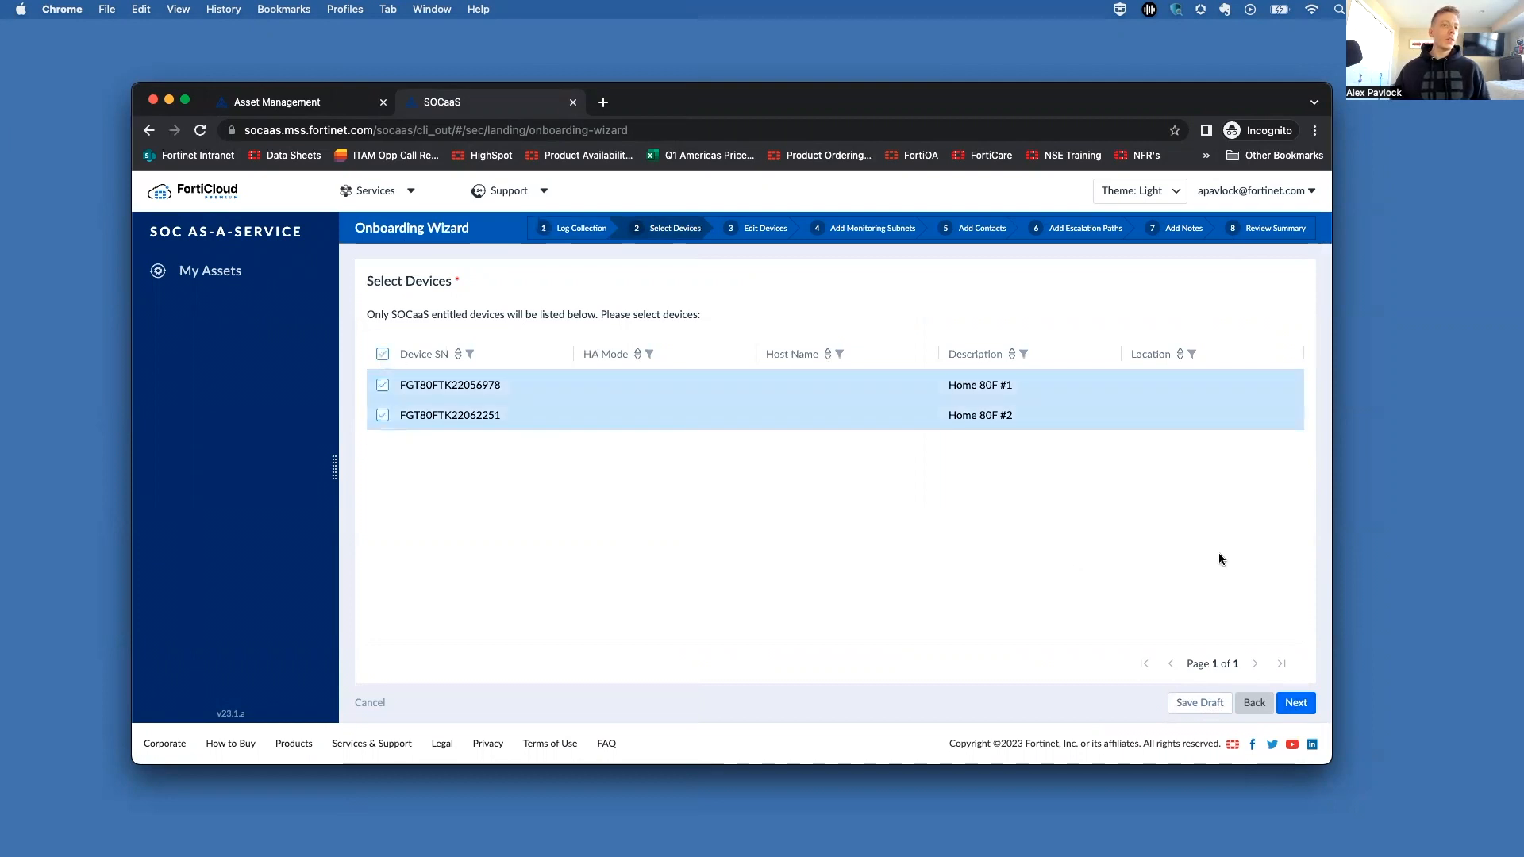
pyautogui.click(1297, 705)
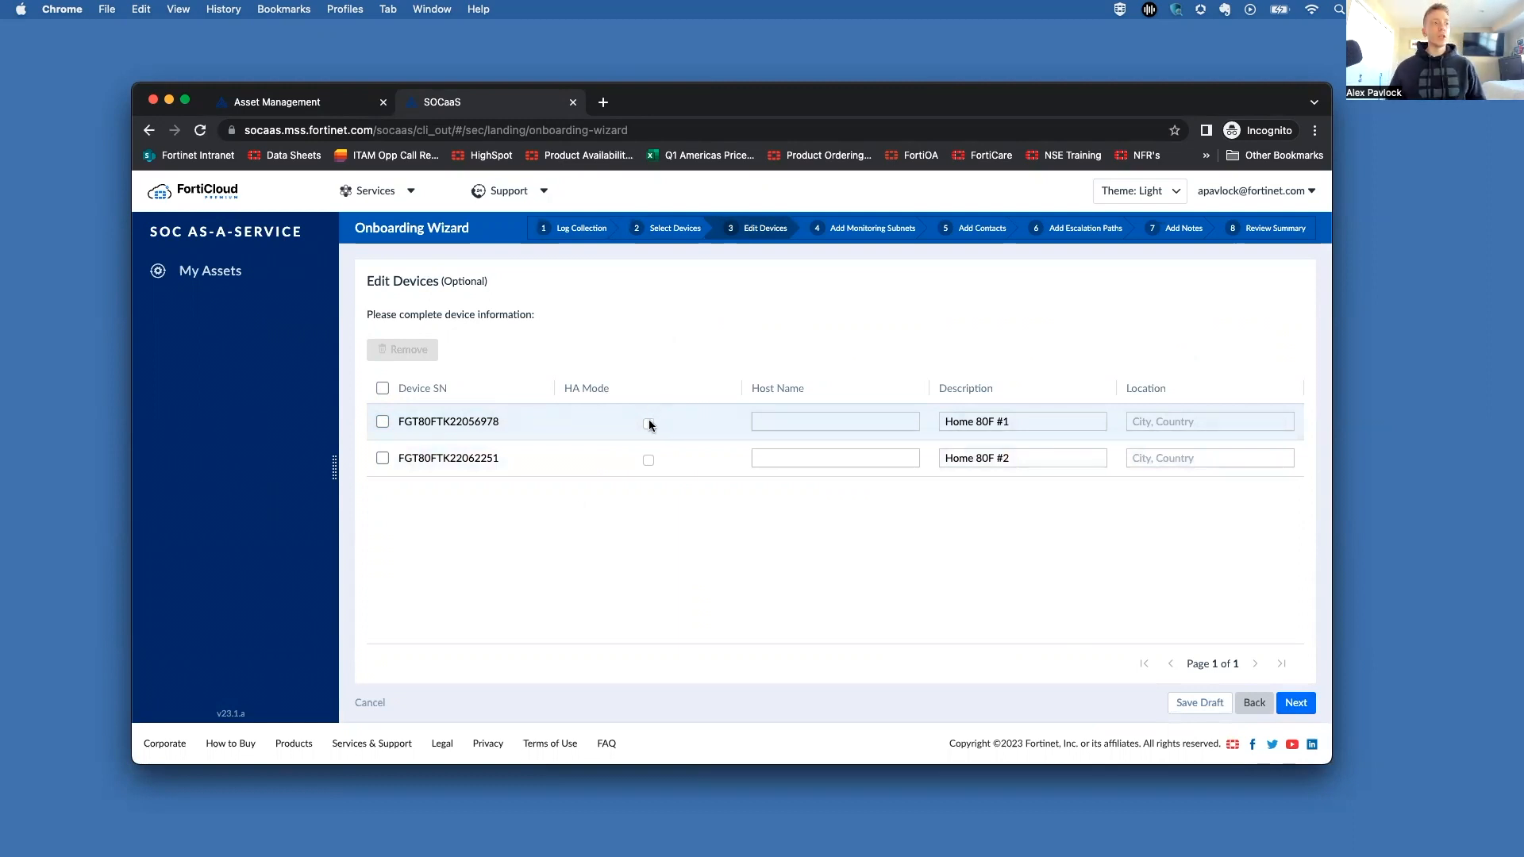
# Step: Pass Edit Devices and Add Monitoring Subnets unchanged to reach Add Contacts
pyautogui.click(1296, 703)
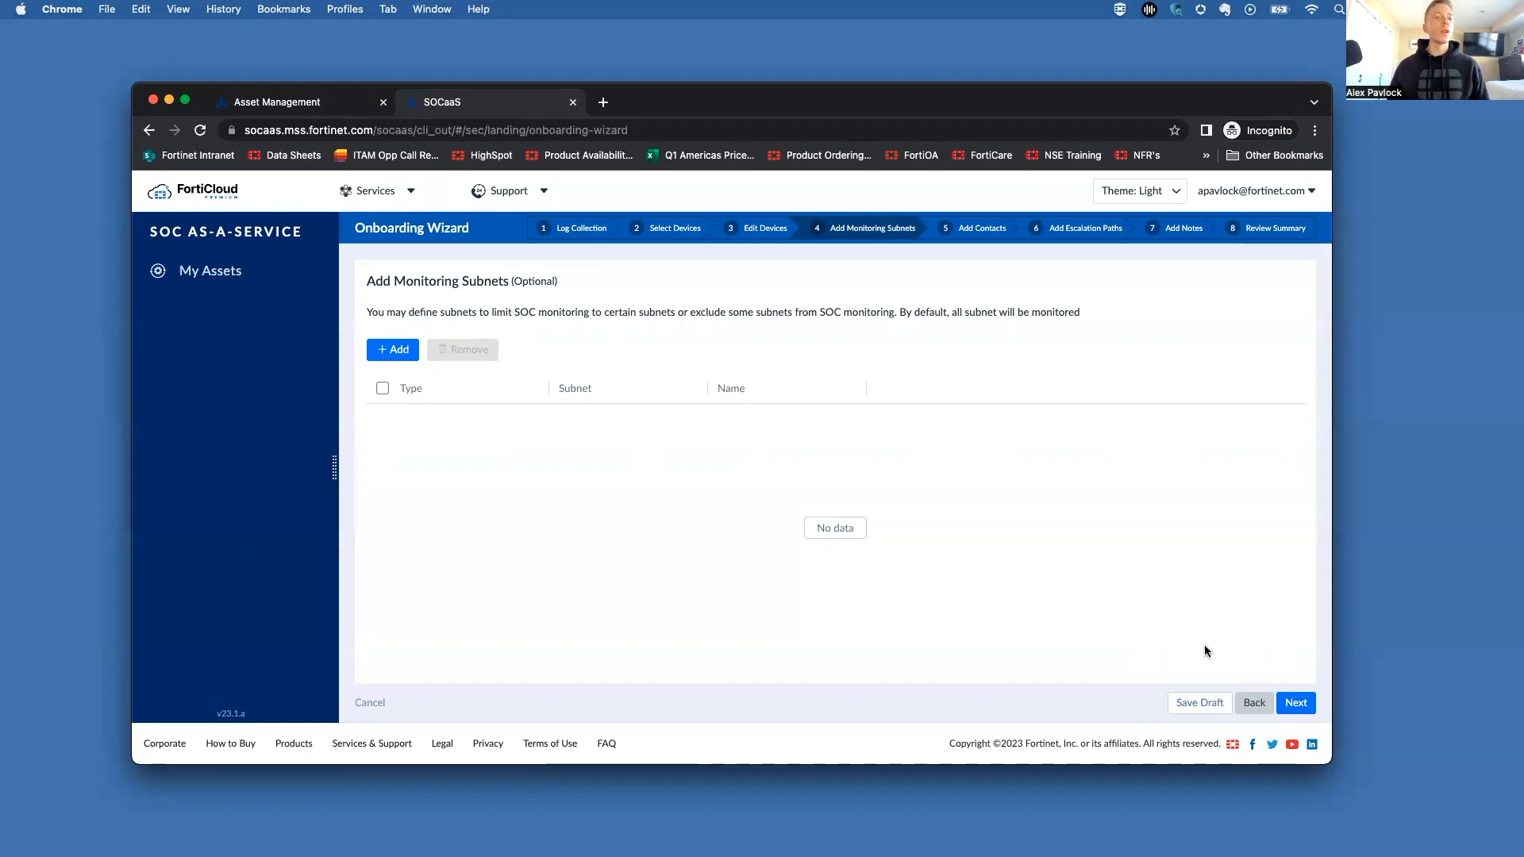
pyautogui.click(1300, 705)
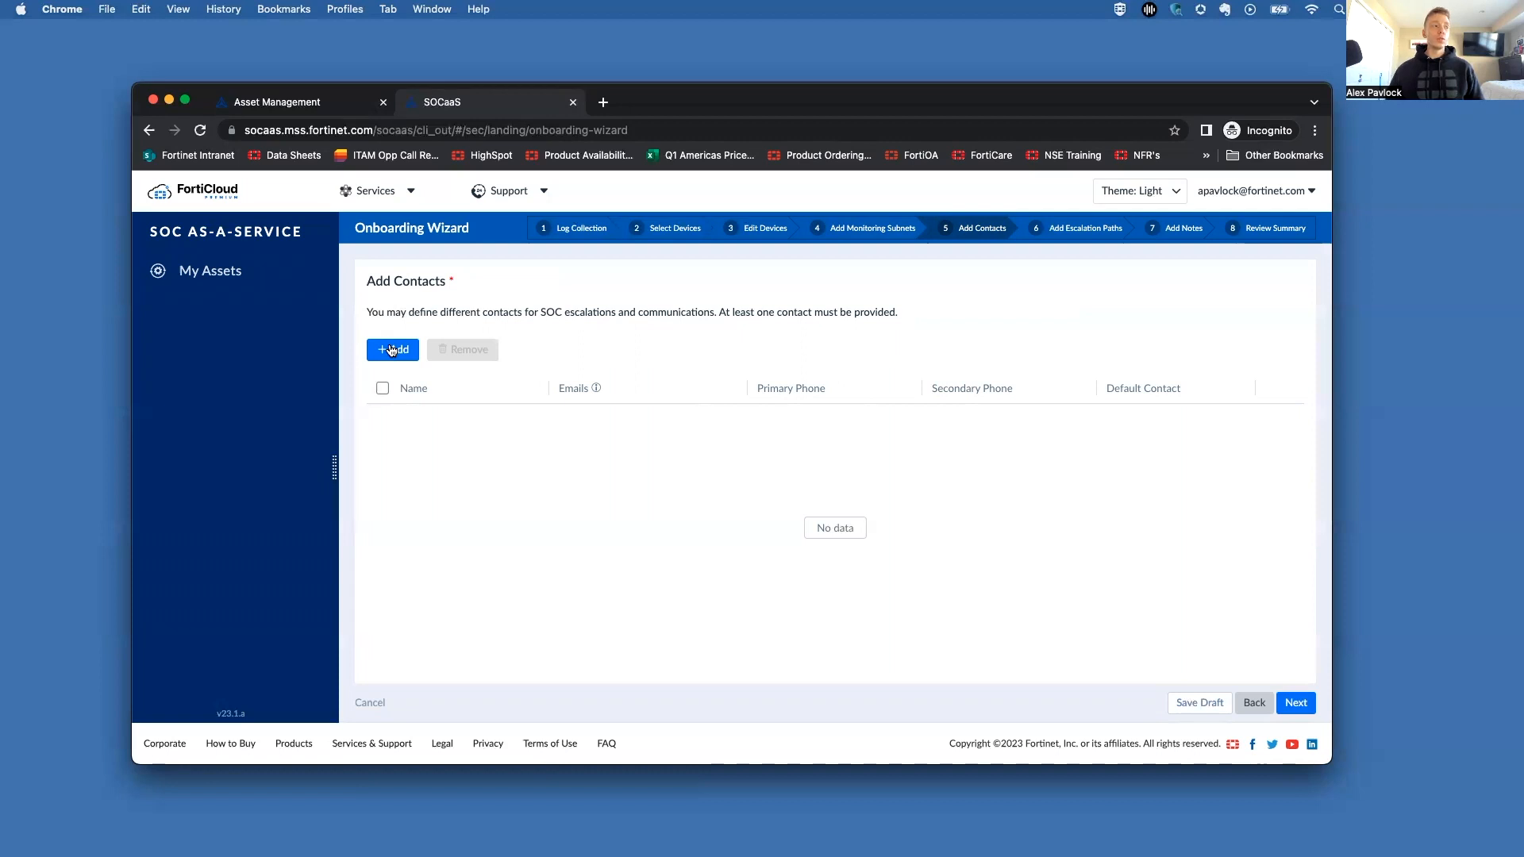
# Step: Add a new contact and enter the contact's full name
pyautogui.click(391, 350)
pyautogui.click(449, 425)
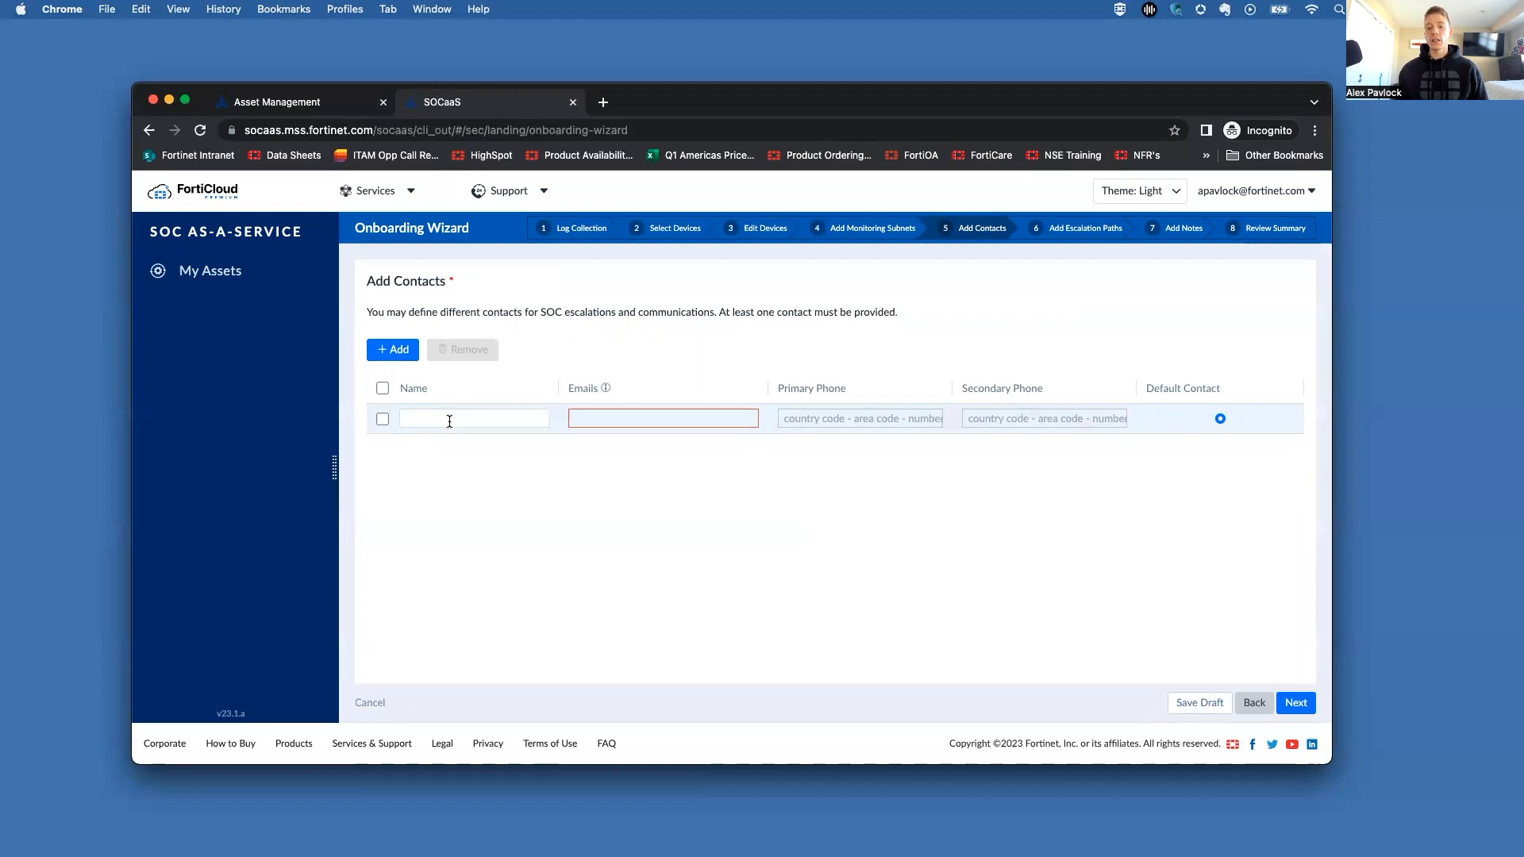
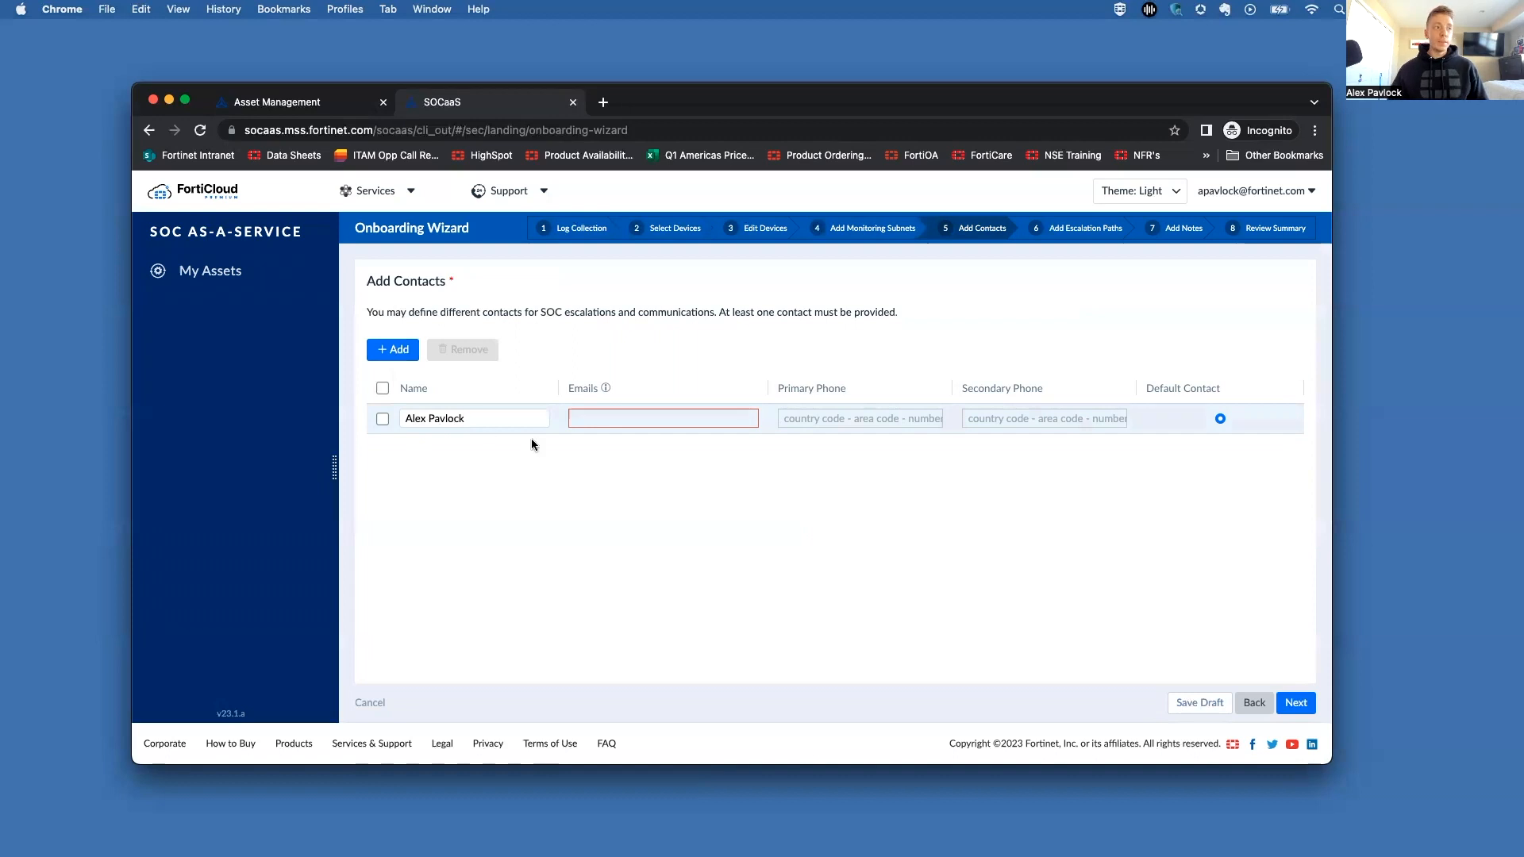
# Step: Fill in the contact's e-mail and primary phone number, then go to Escalation Paths
pyautogui.click(615, 418)
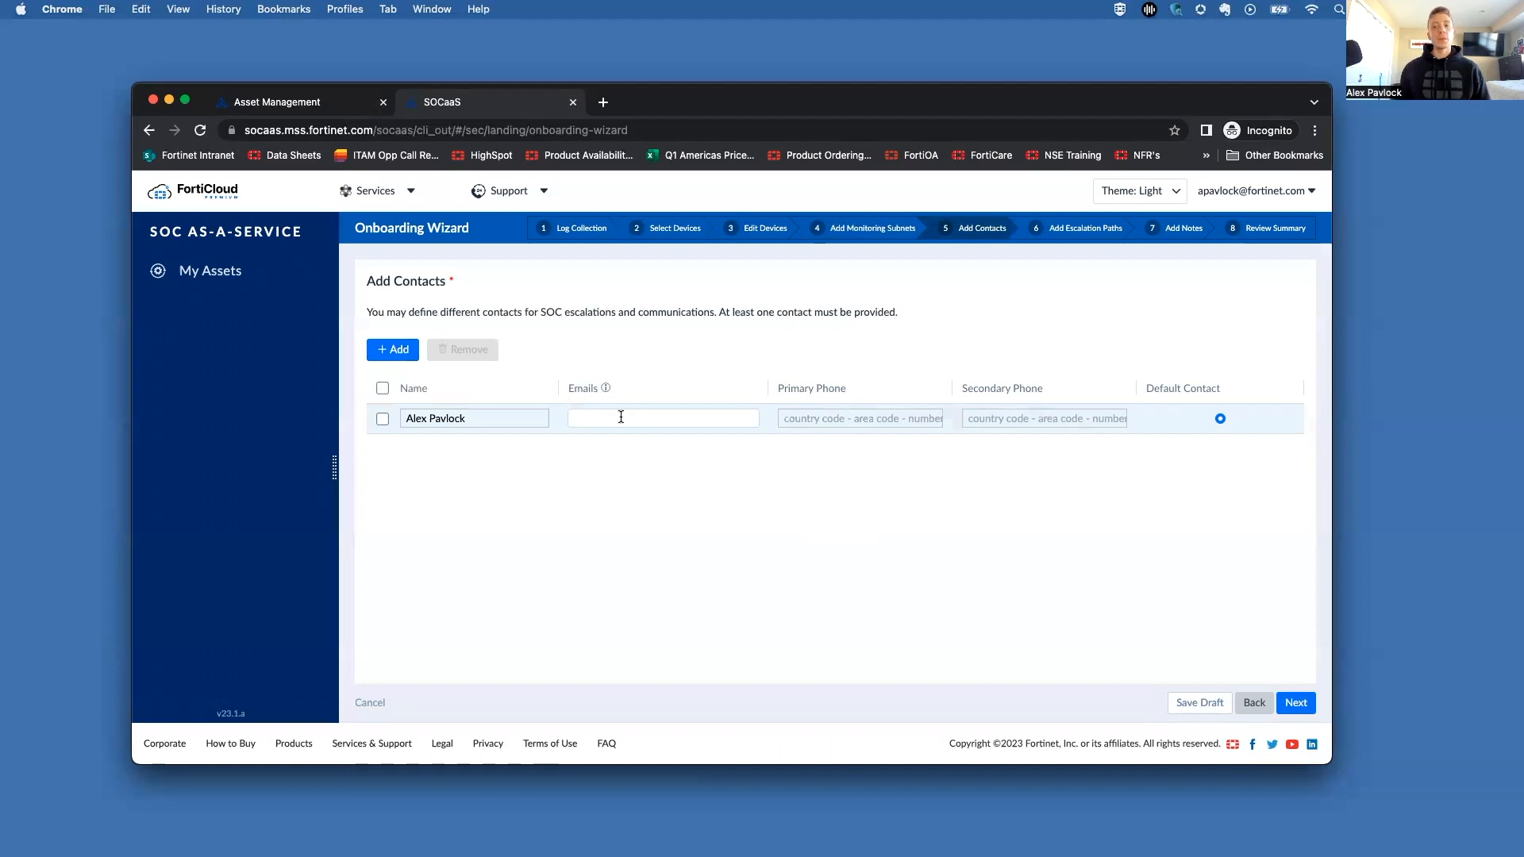
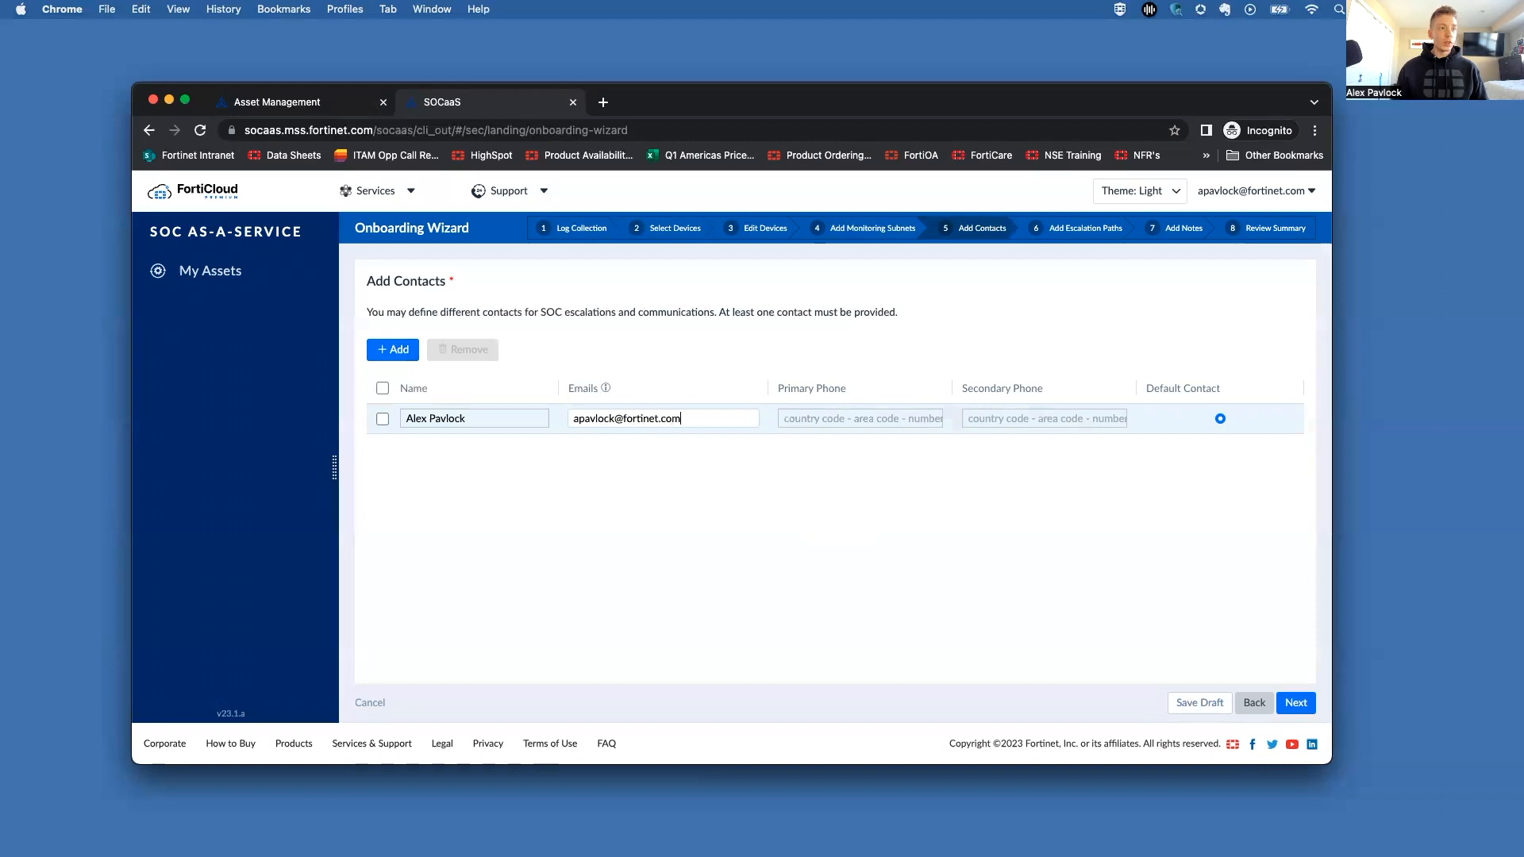
pyautogui.press('Tab')
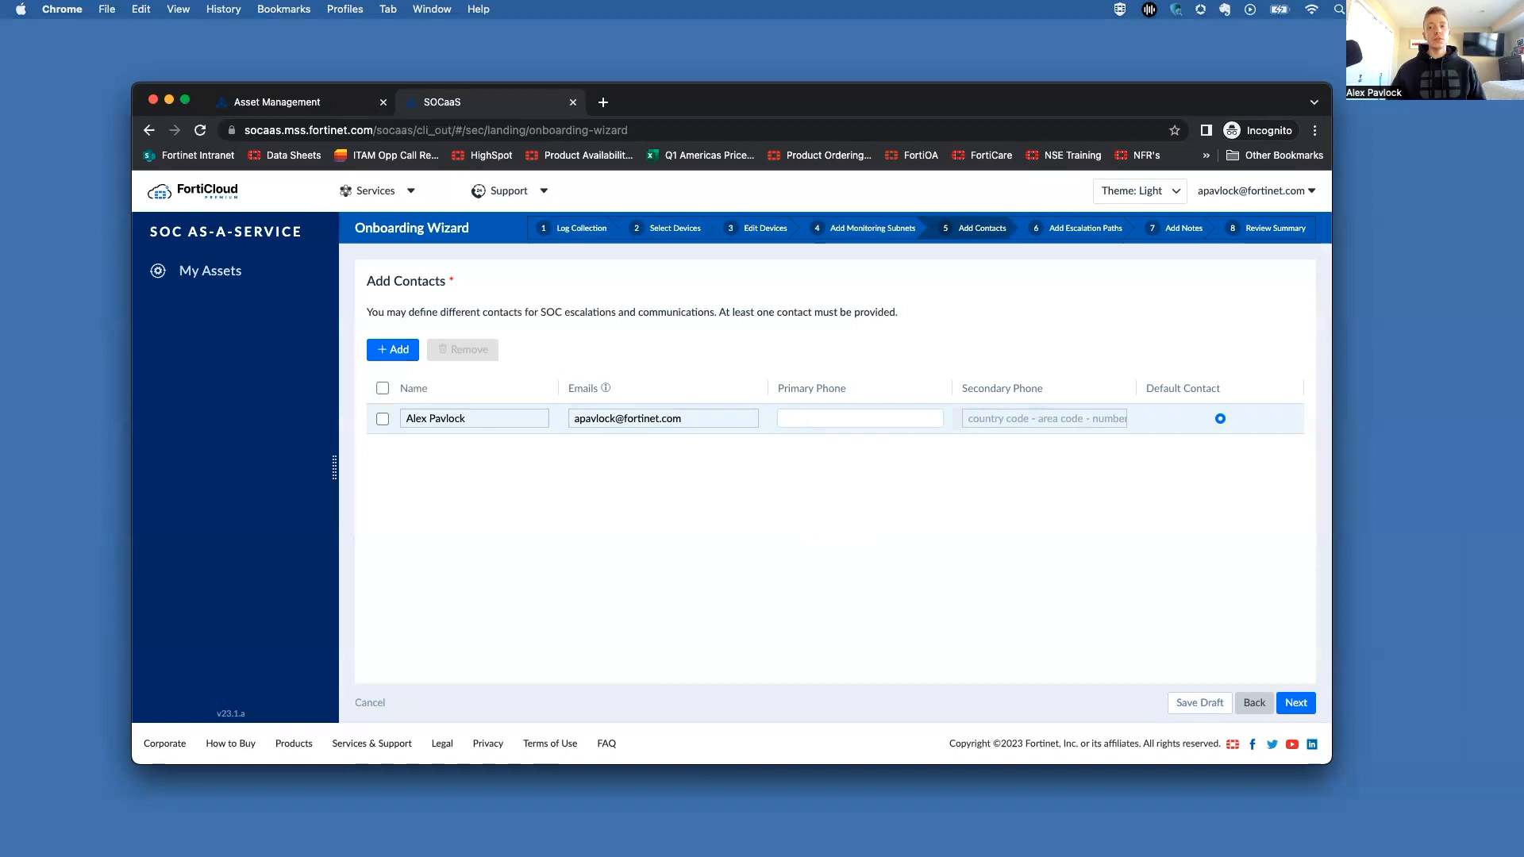
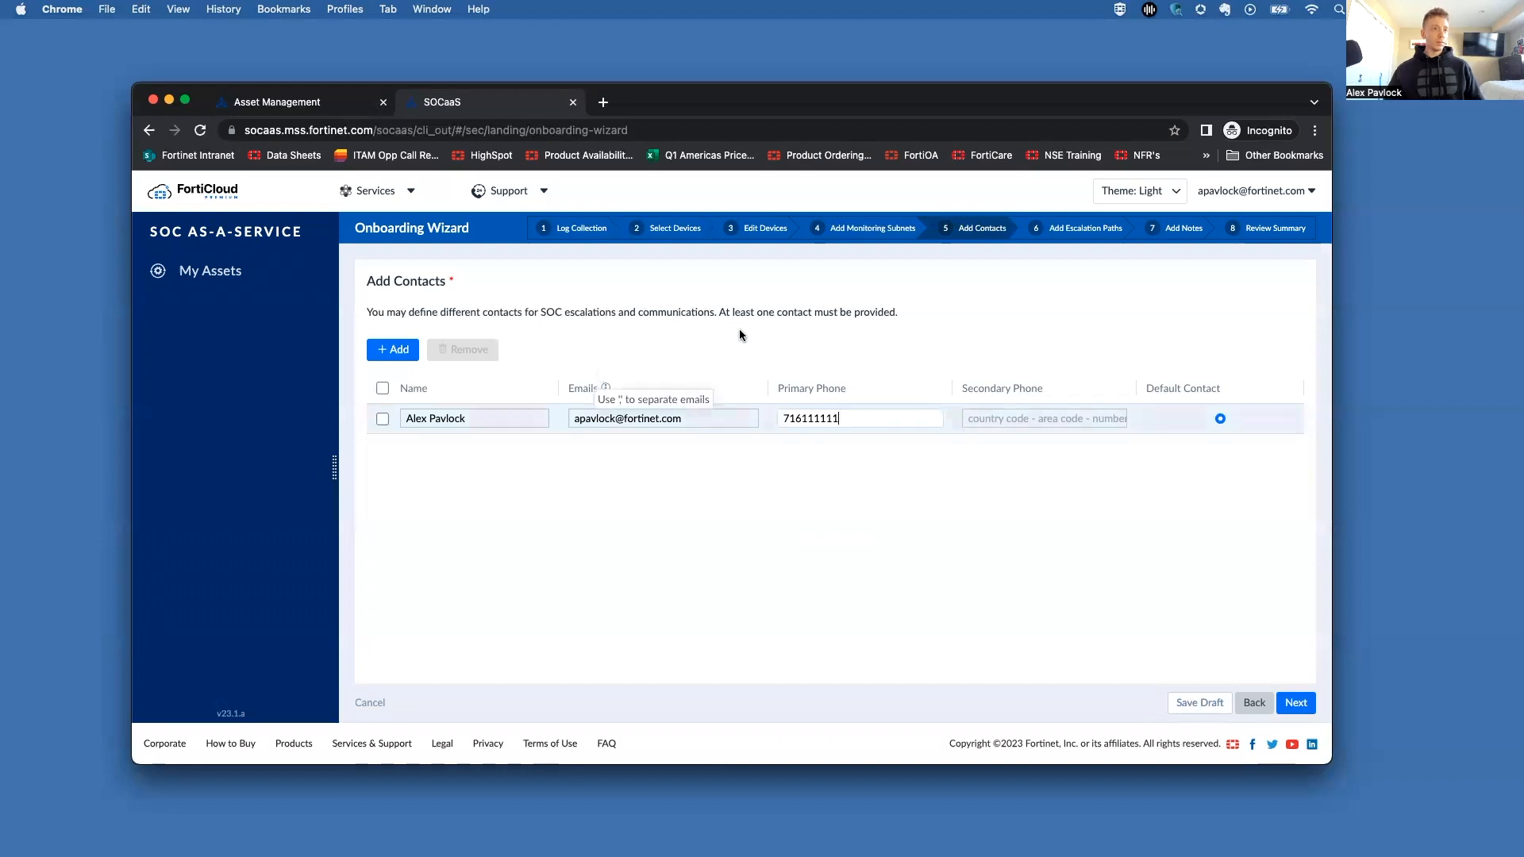
pyautogui.click(785, 337)
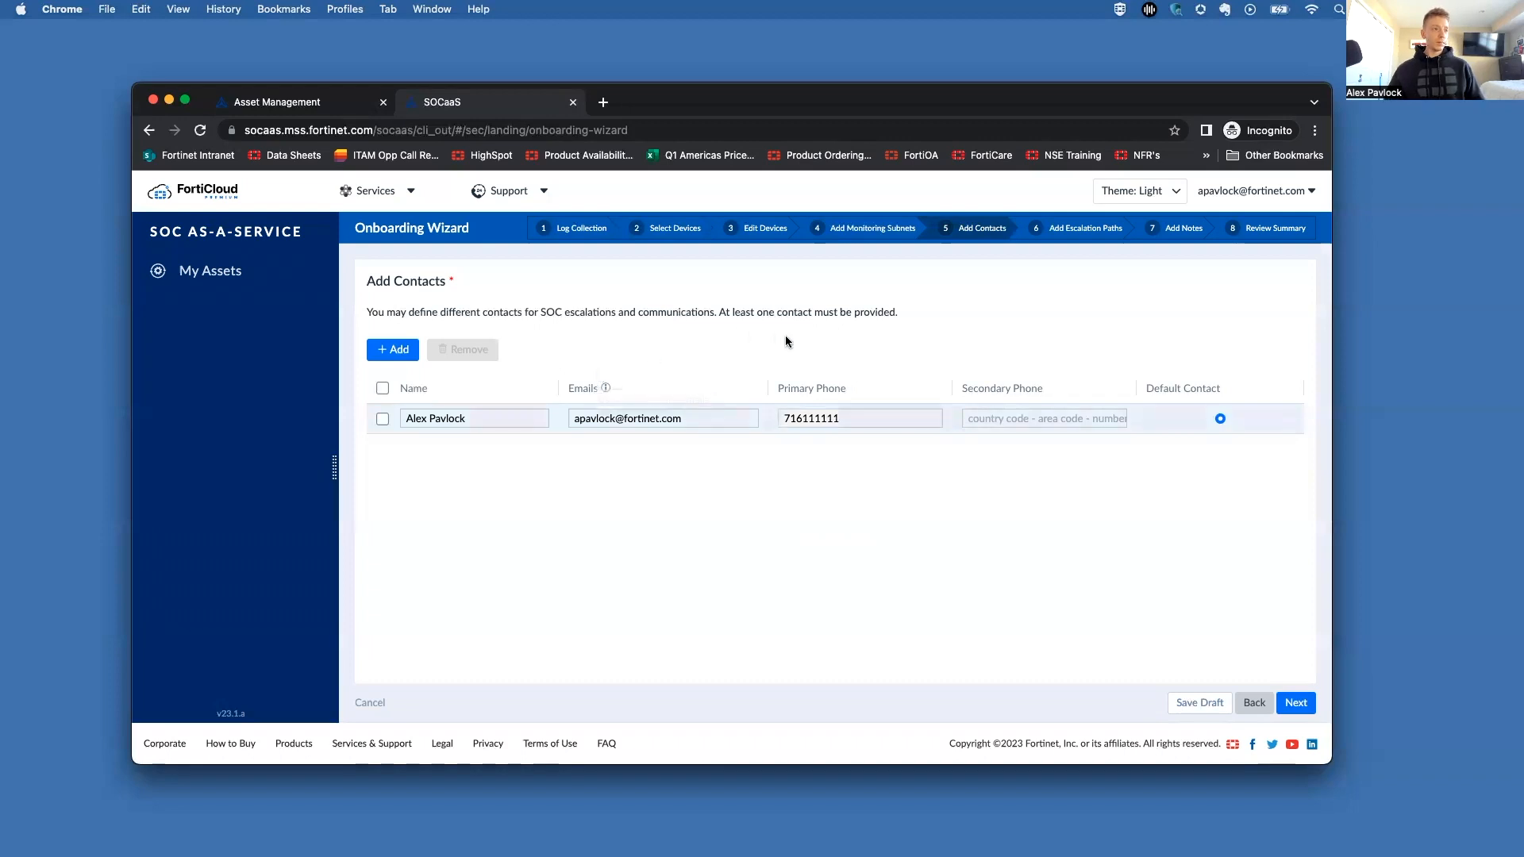
pyautogui.click(1297, 705)
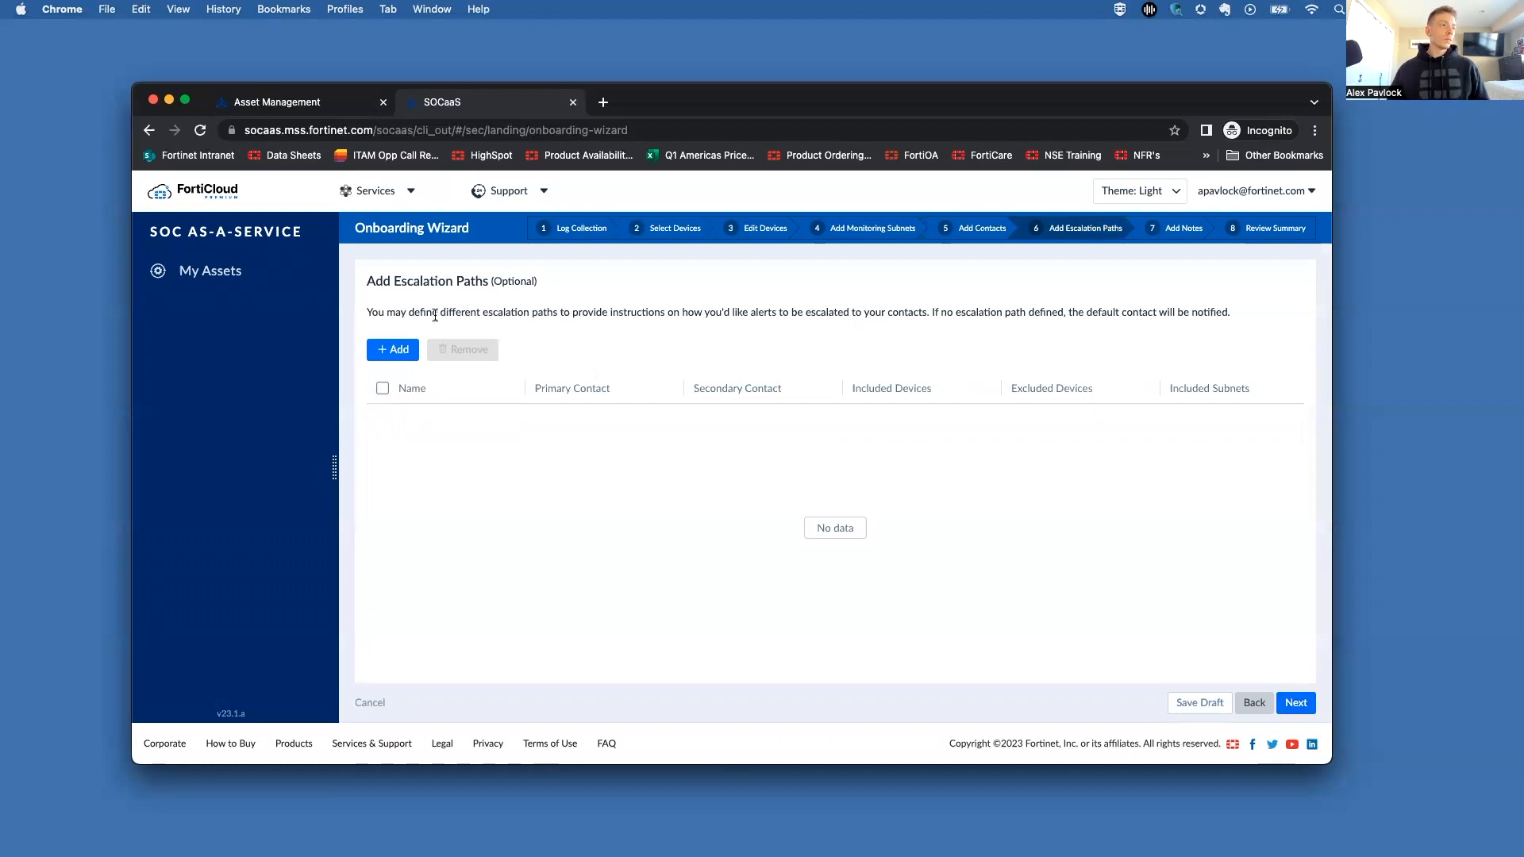
# Step: Open and dismiss the Add Escalation Path dialog without adding a path, then continue to Add Notes
pyautogui.click(389, 353)
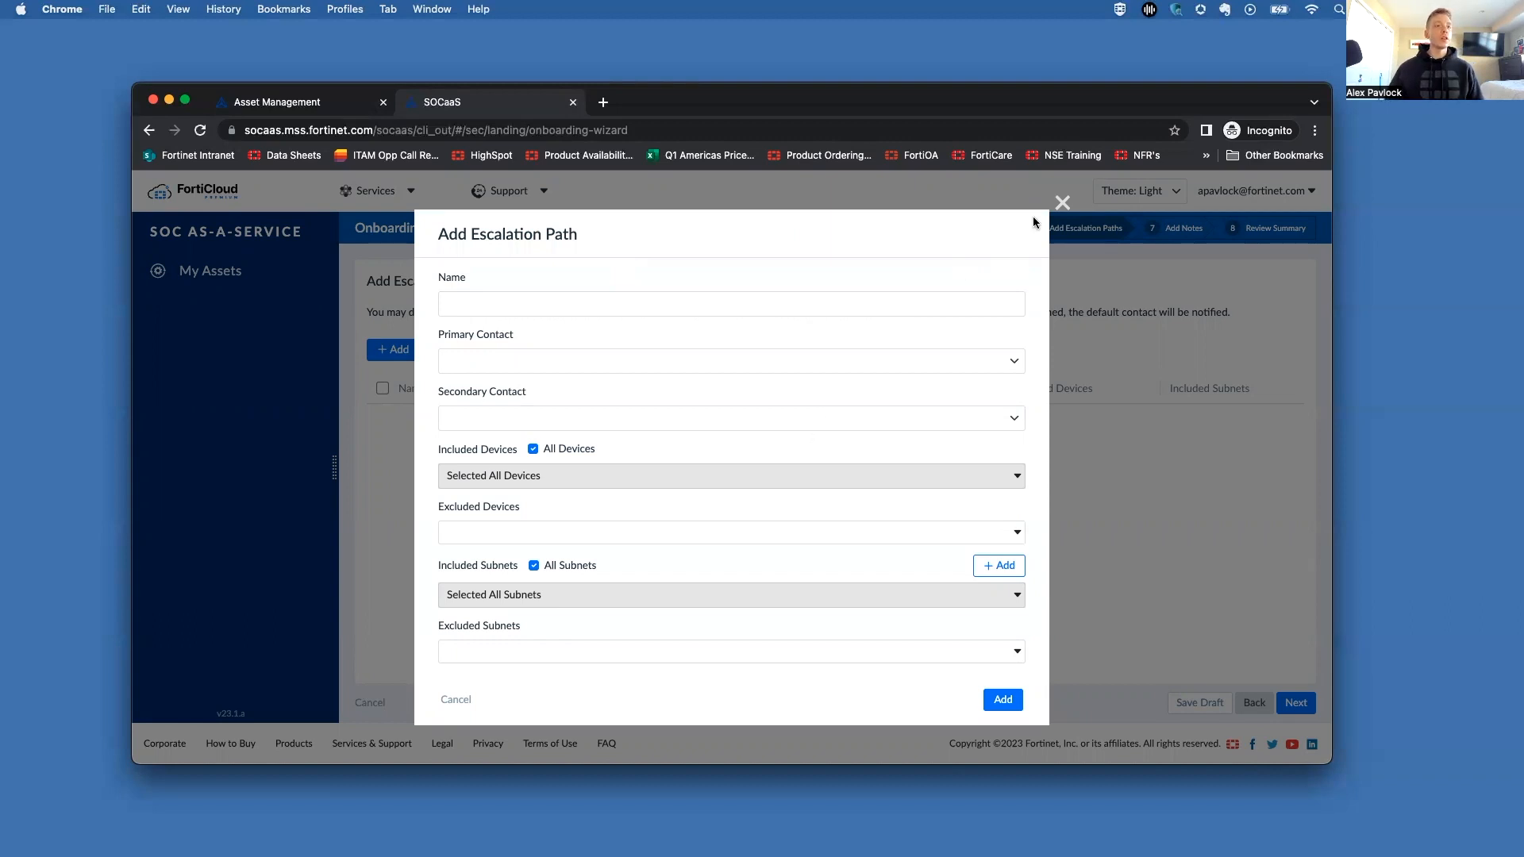
pyautogui.click(1063, 203)
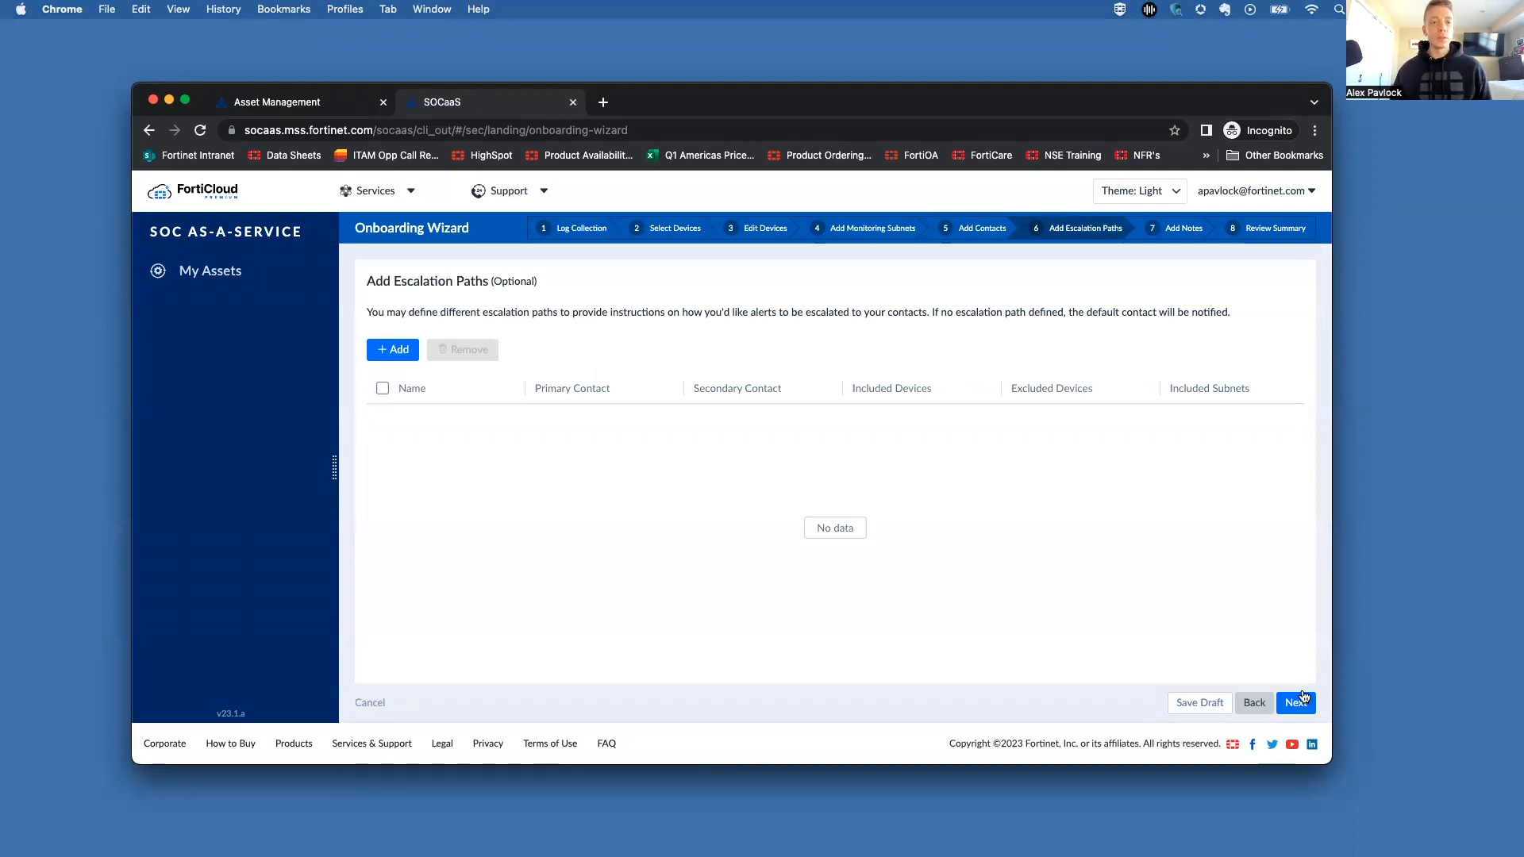
pyautogui.click(1301, 701)
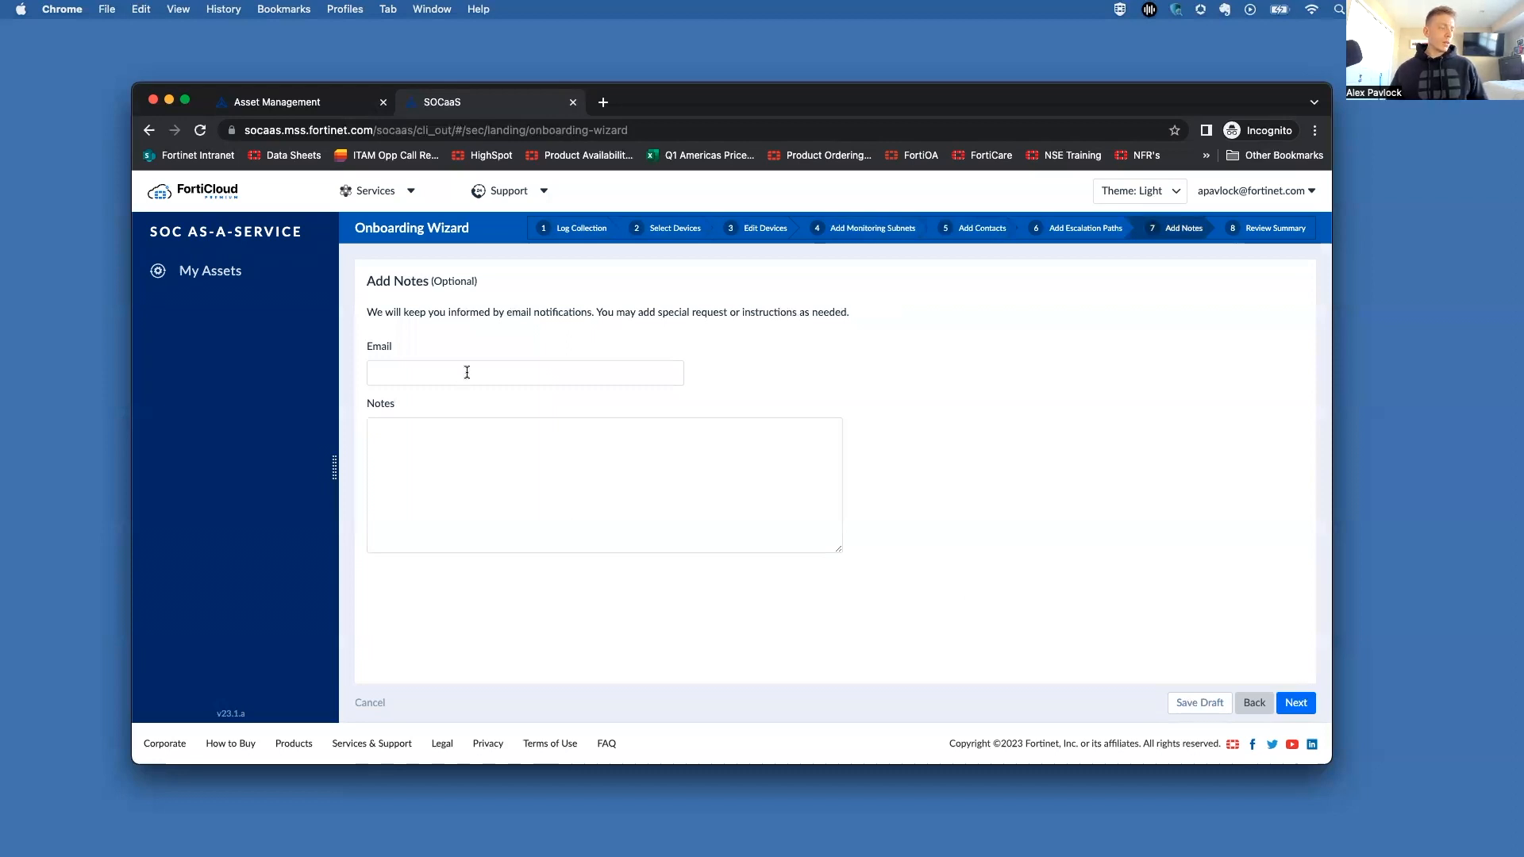
# Step: Leave the Notes box blank, advance to Review Summary, and view its Selected Devices tab
pyautogui.click(469, 425)
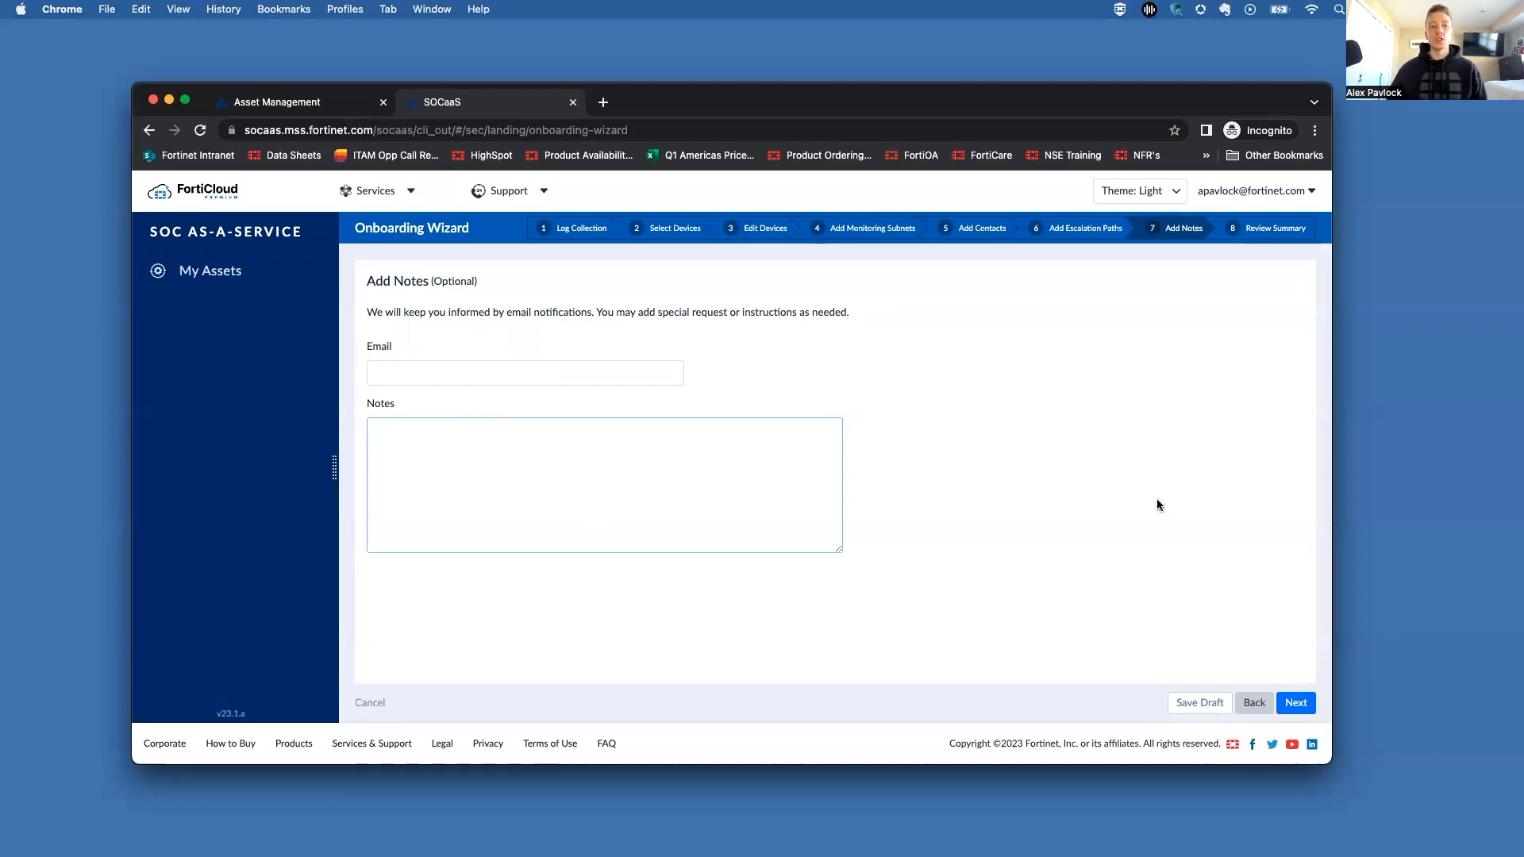
pyautogui.click(1296, 704)
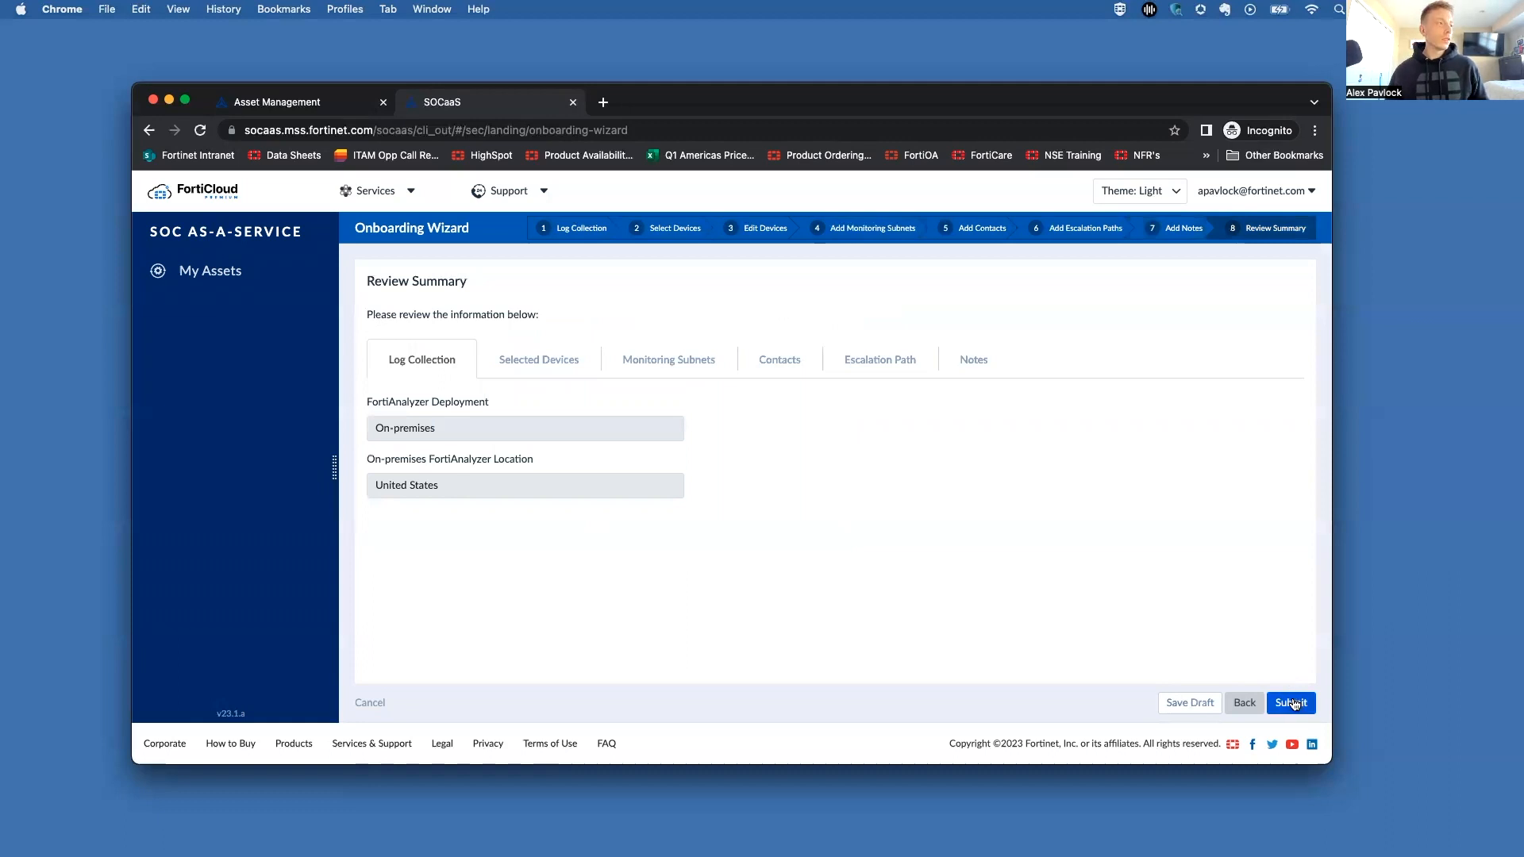
pyautogui.click(541, 360)
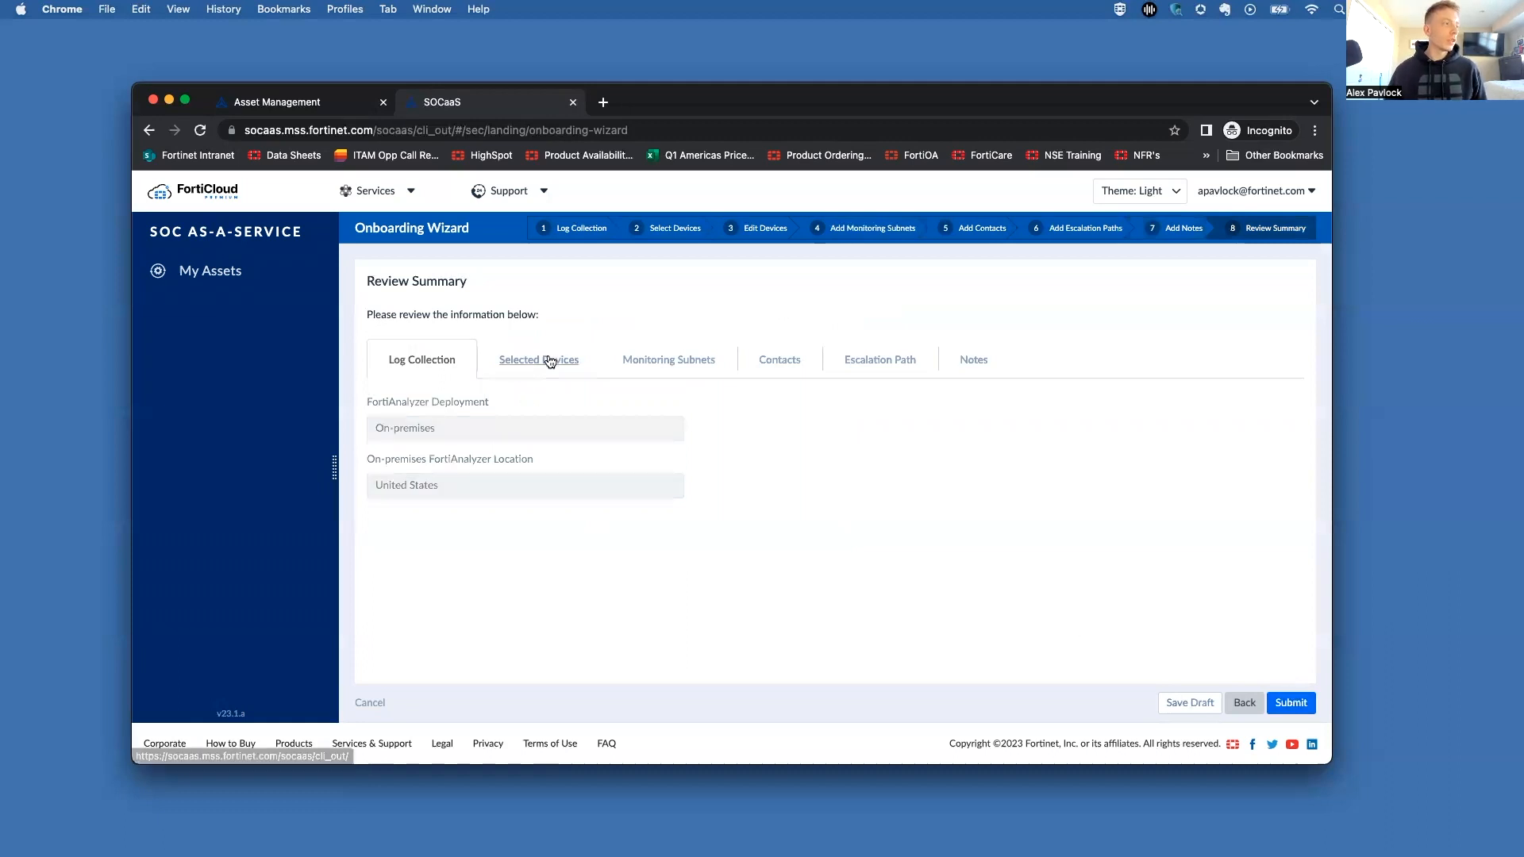
# Step: Check the Monitoring Subnets, Contacts, Escalation Paths and Notes tabs, submit, then reopen the wizard
pyautogui.click(642, 360)
pyautogui.click(782, 360)
pyautogui.click(875, 361)
pyautogui.click(973, 361)
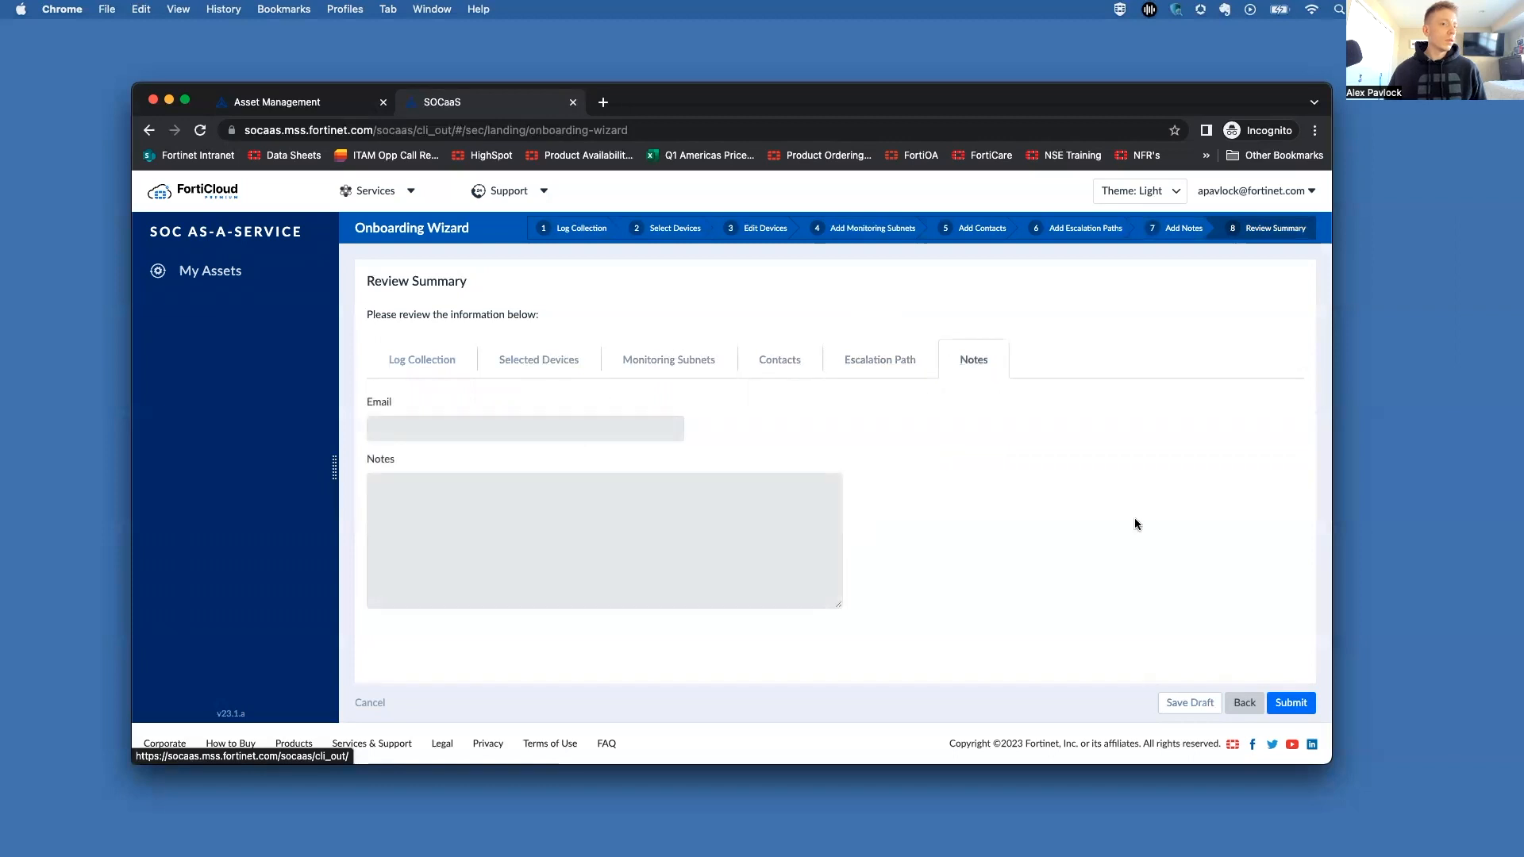
pyautogui.click(1303, 704)
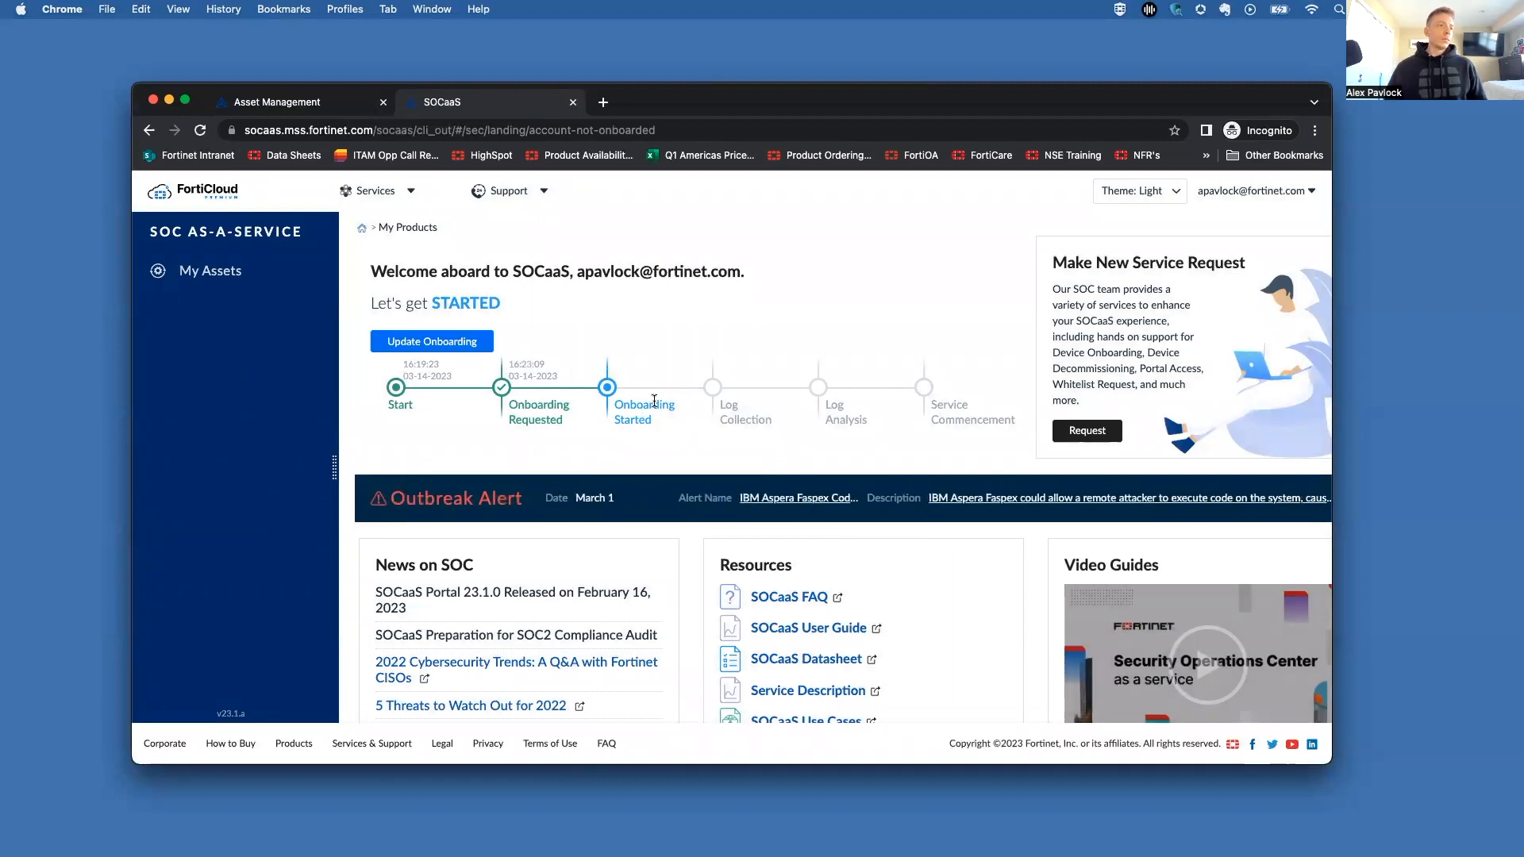
pyautogui.click(410, 341)
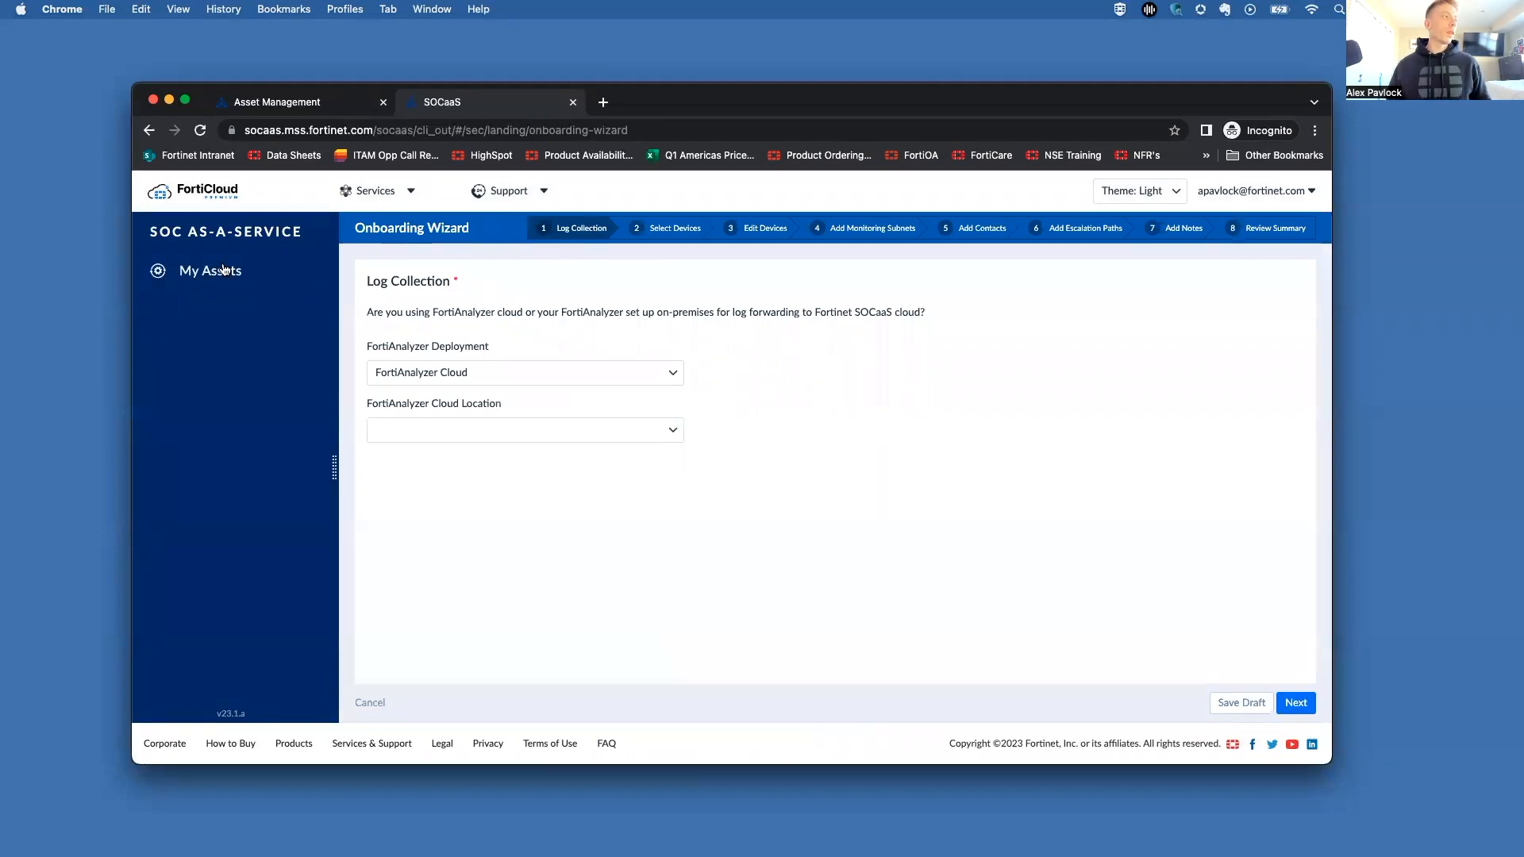
pyautogui.click(149, 131)
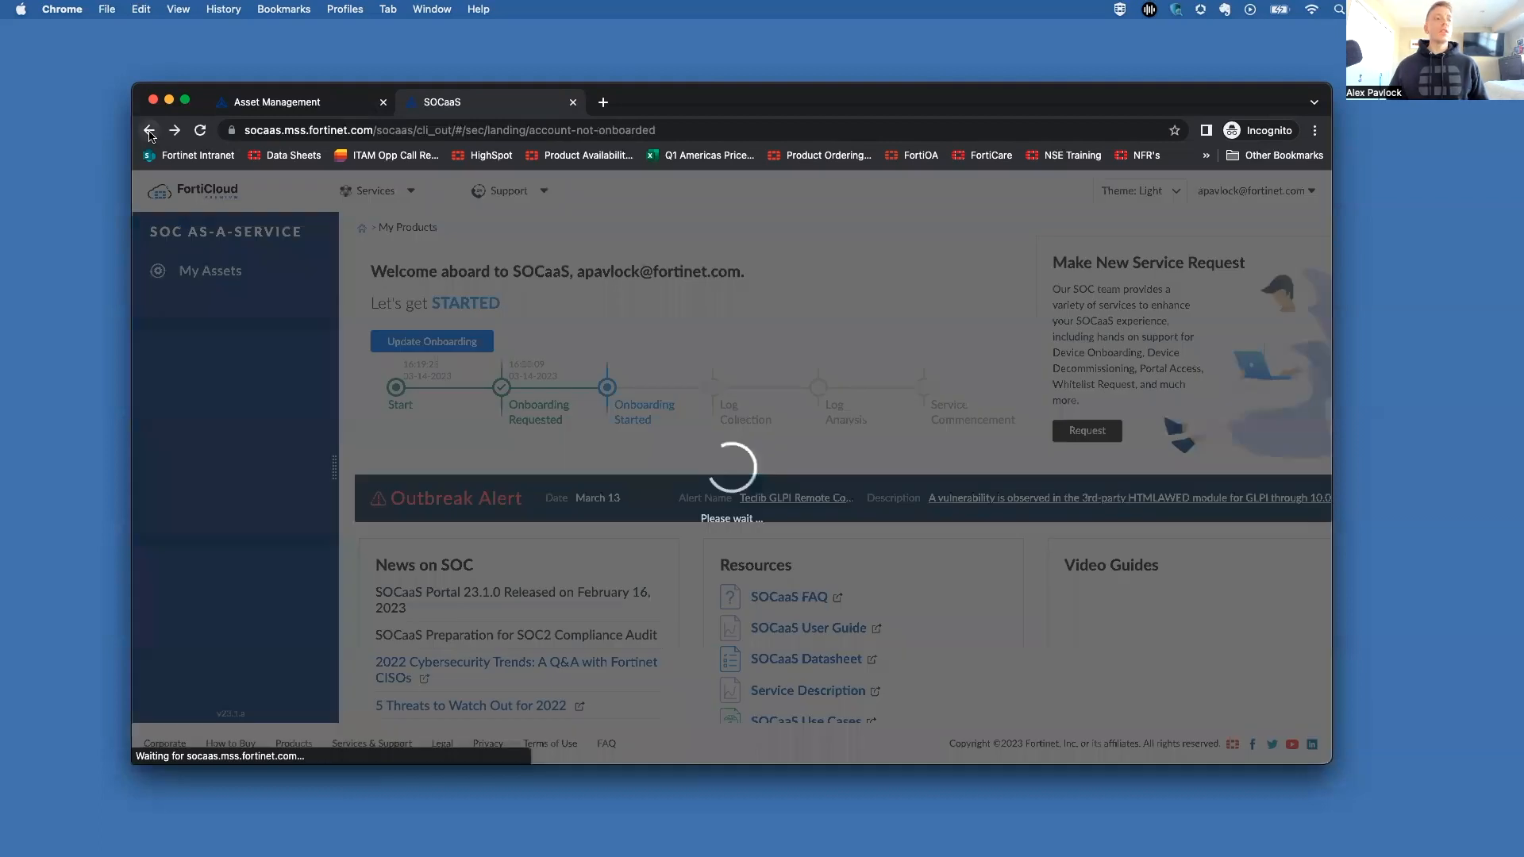
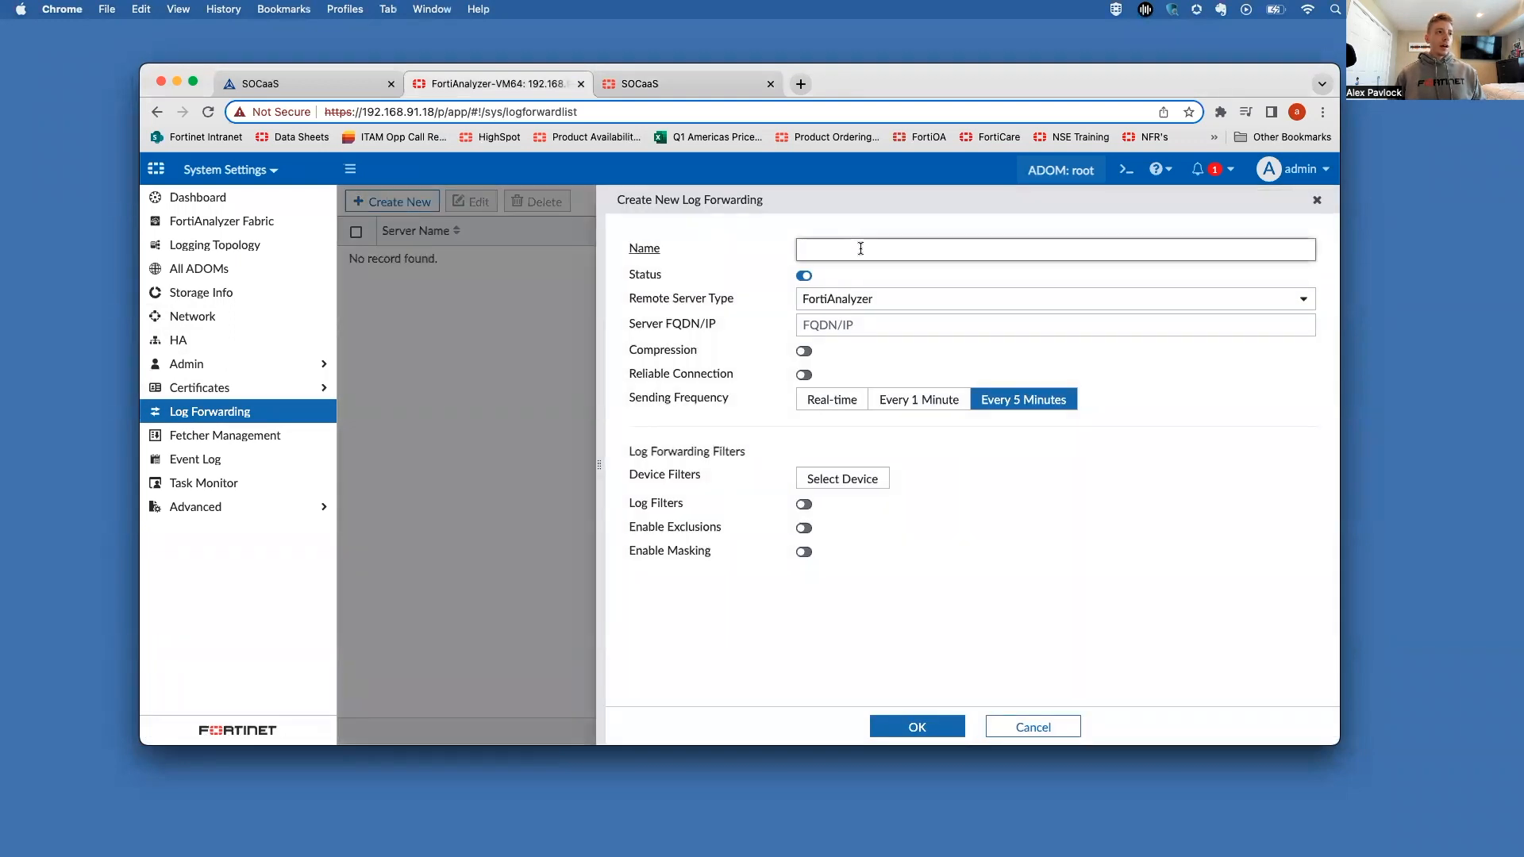
# Step: Name the FortiAnalyzer forwarding entry 'Forward to SOC' with Real-time sending frequency, then return to the SOCaaS docs
pyautogui.write('Forward to SOC')
pyautogui.click(886, 320)
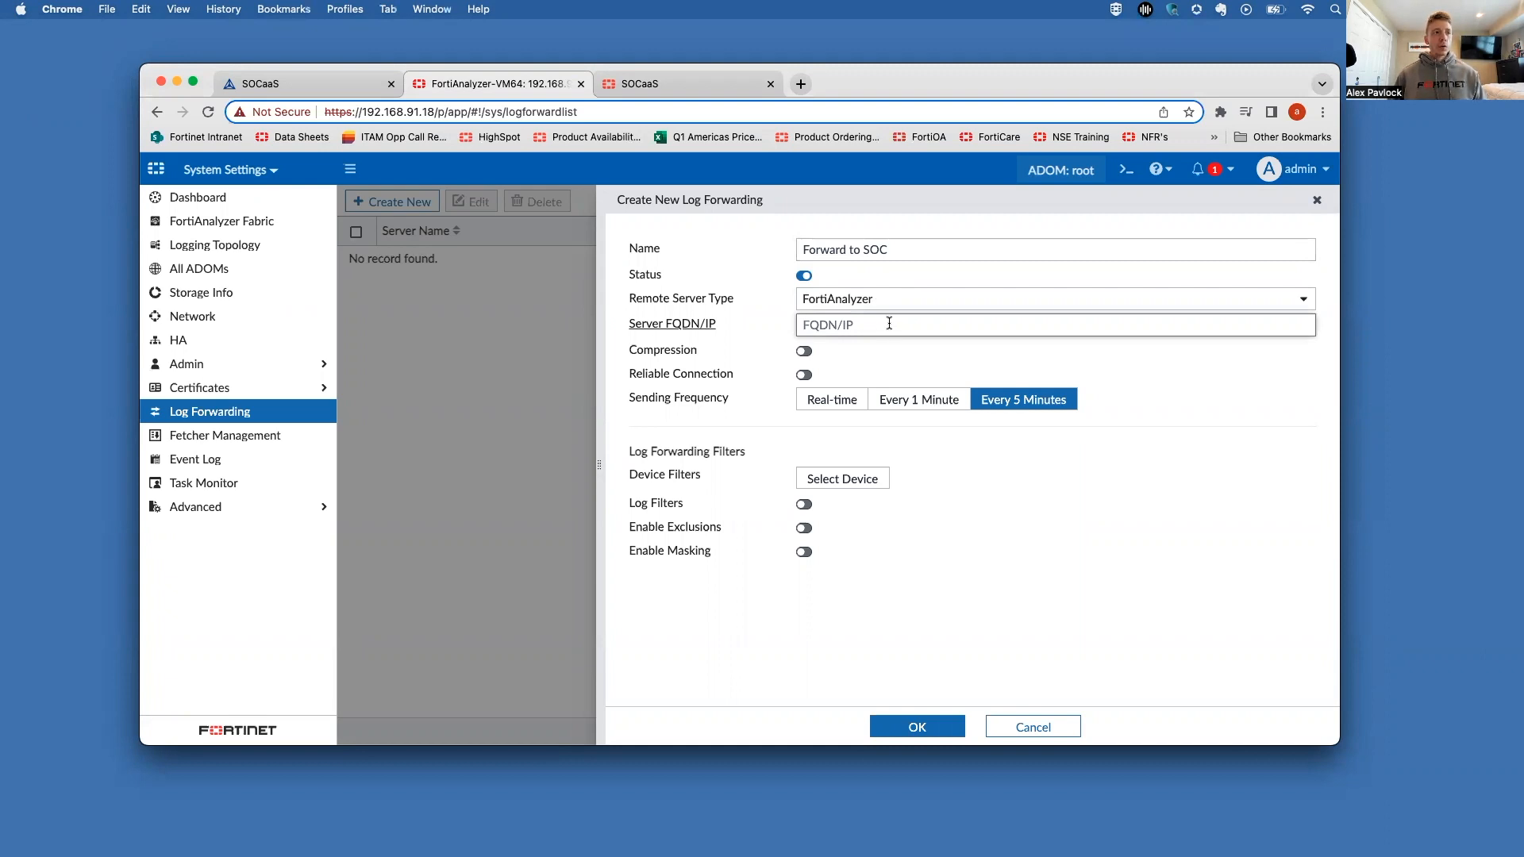
pyautogui.click(835, 399)
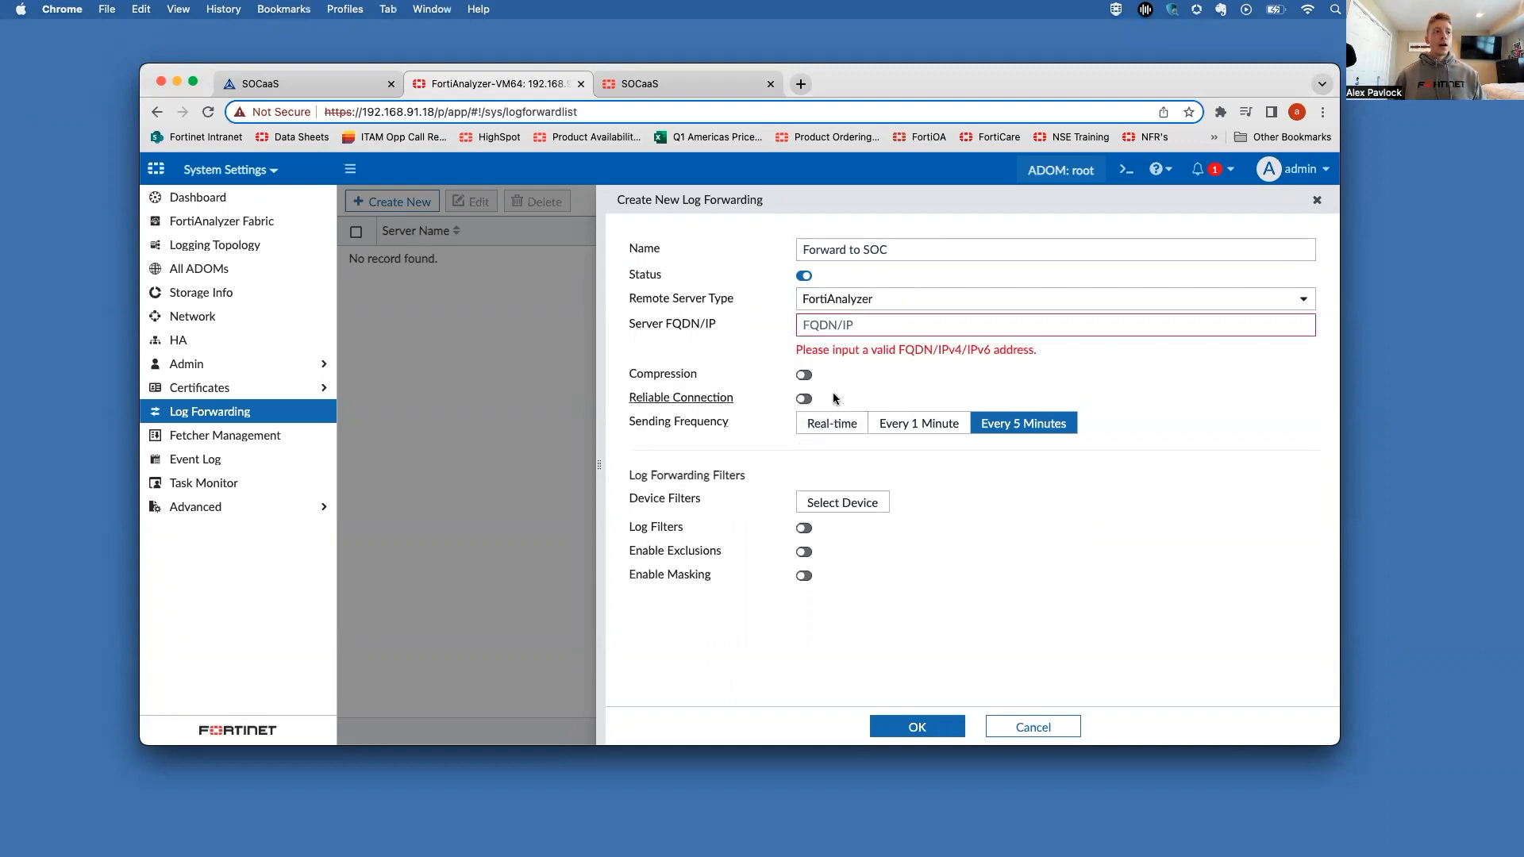
pyautogui.click(836, 426)
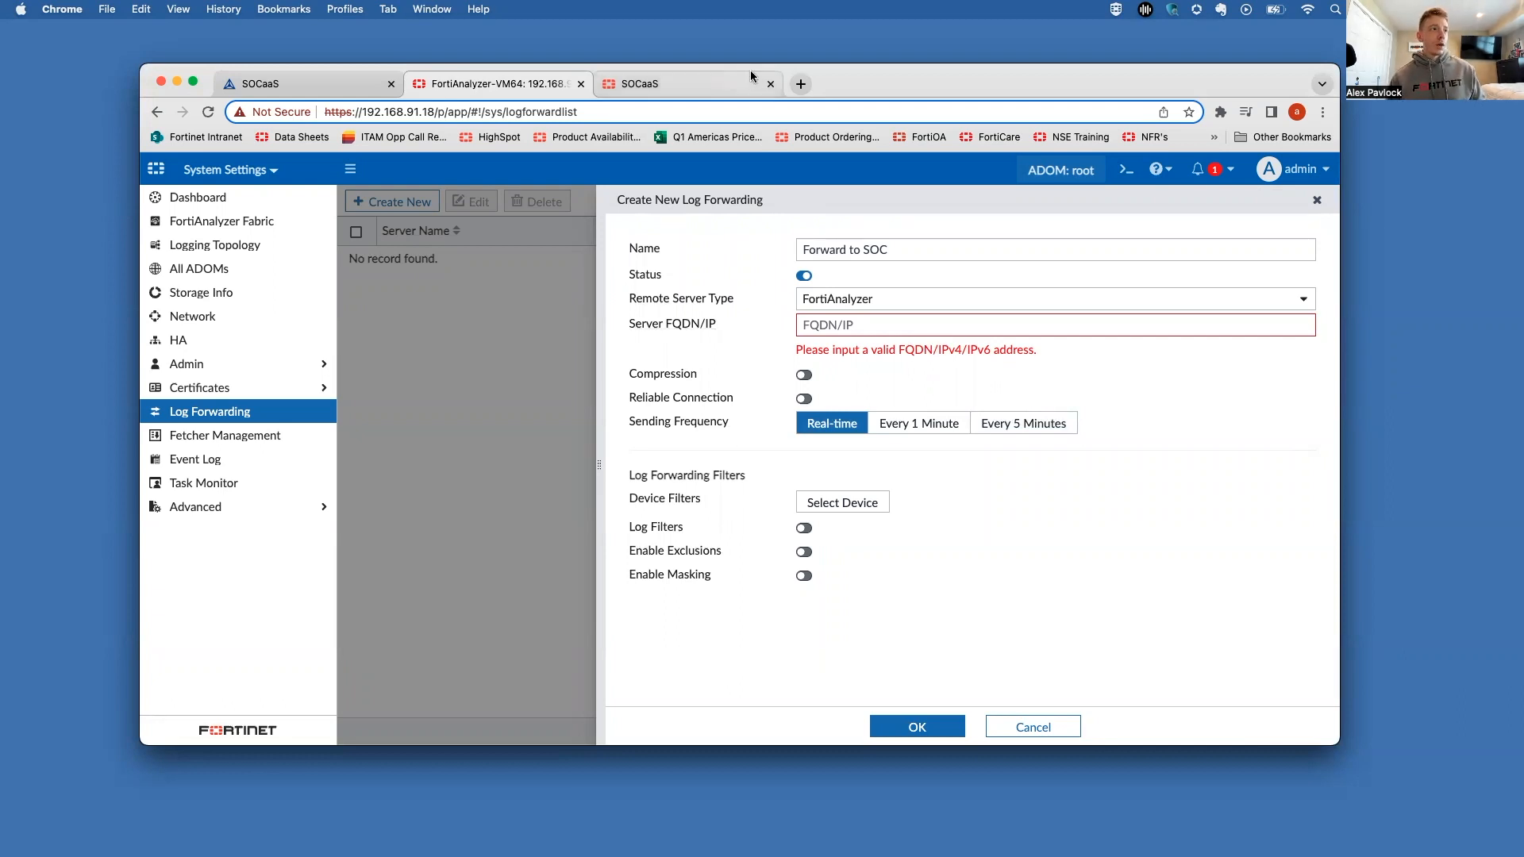
pyautogui.click(704, 83)
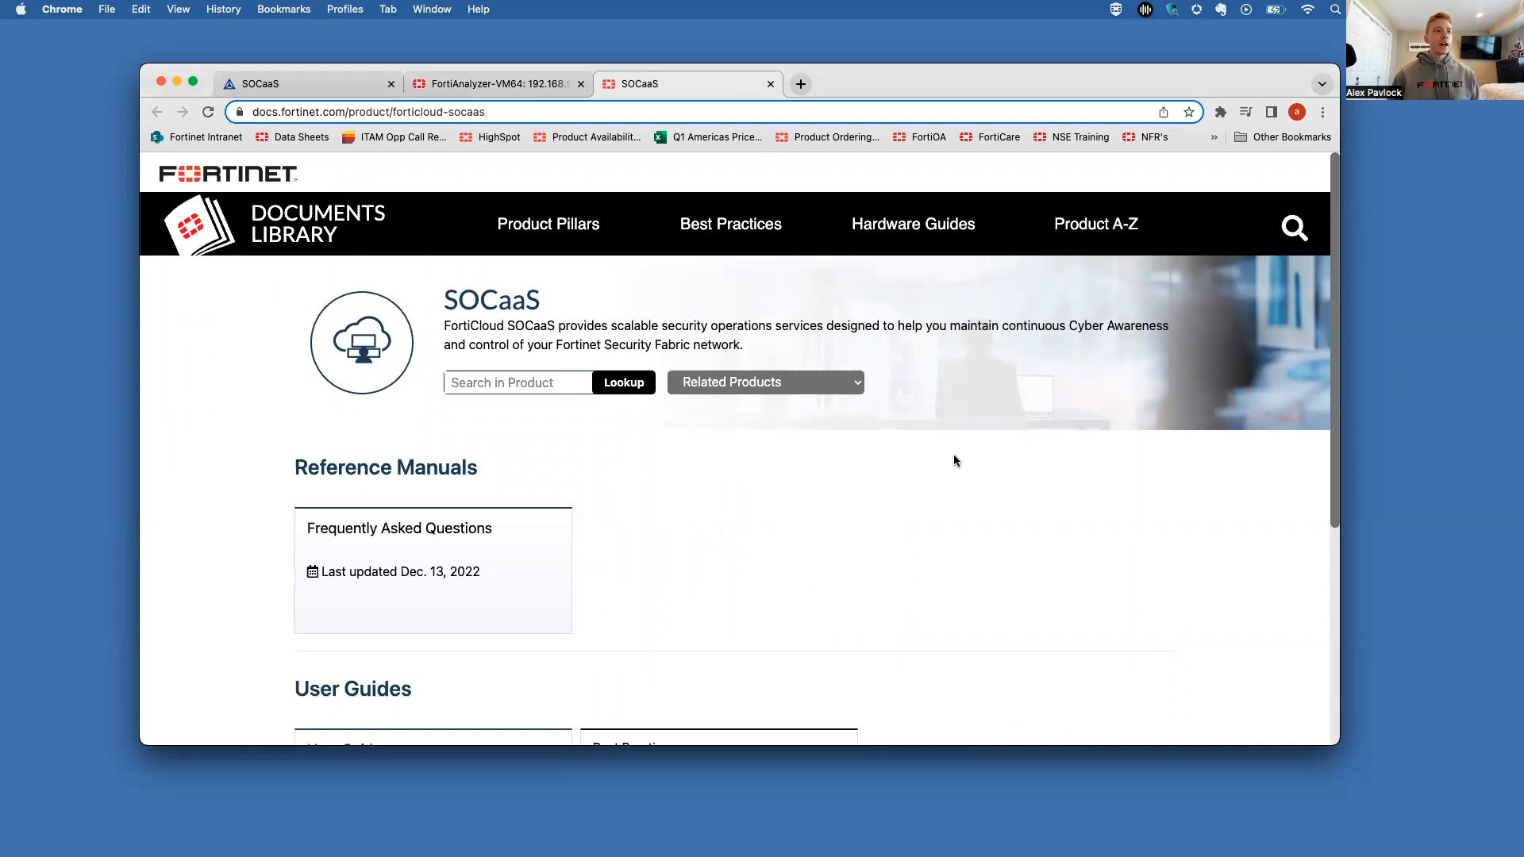
# Step: Go to Frequently Asked Questions > Subscription and onboarding and scroll to the Service Onboarding Stage diagram
pyautogui.click(376, 530)
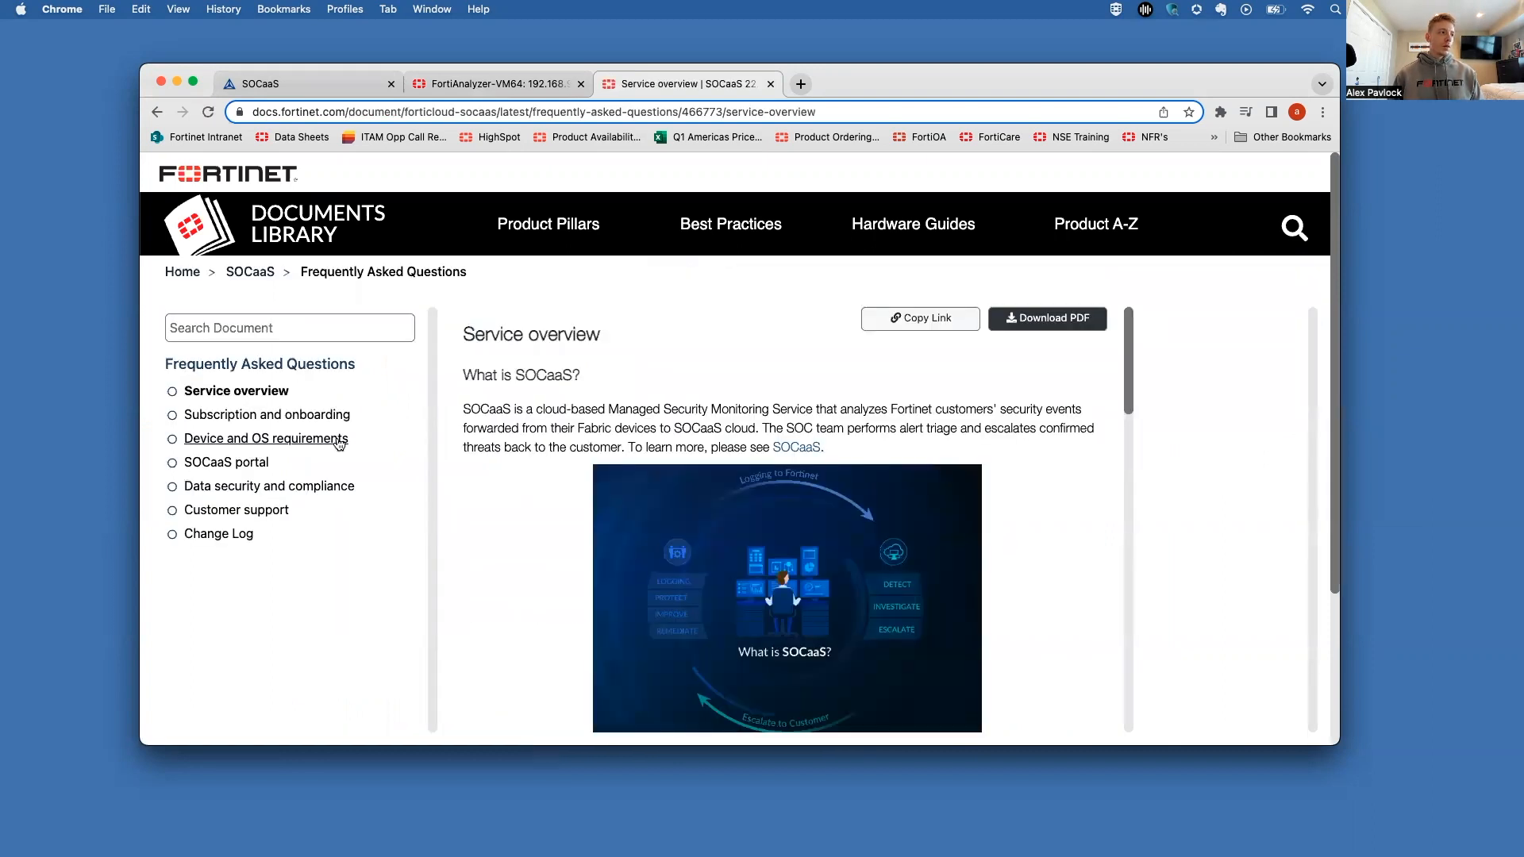
pyautogui.click(314, 416)
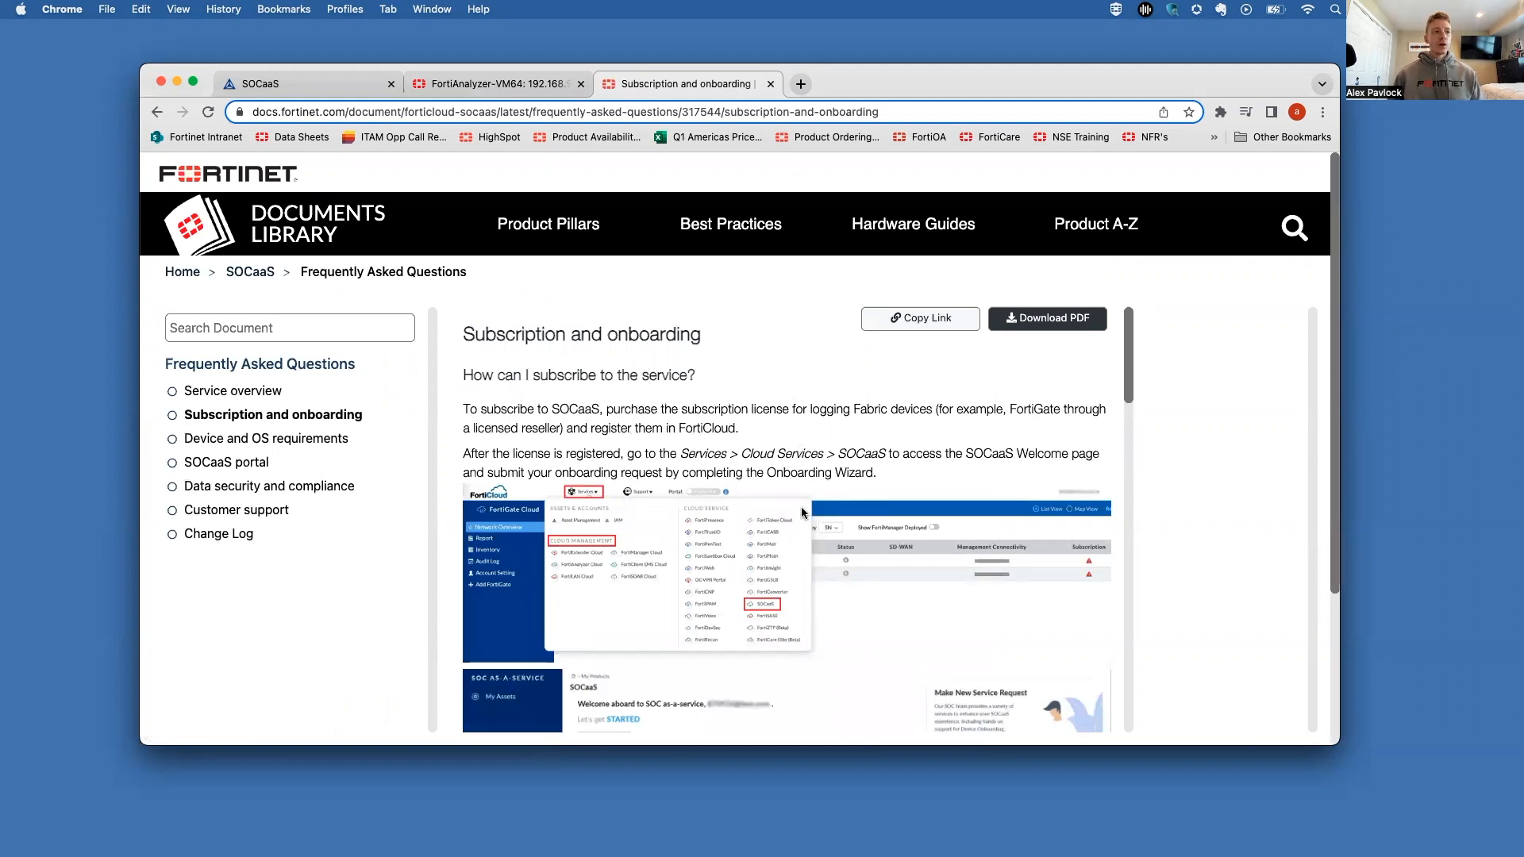
pyautogui.scroll(-3, 802, 512)
pyautogui.scroll(-15, 802, 510)
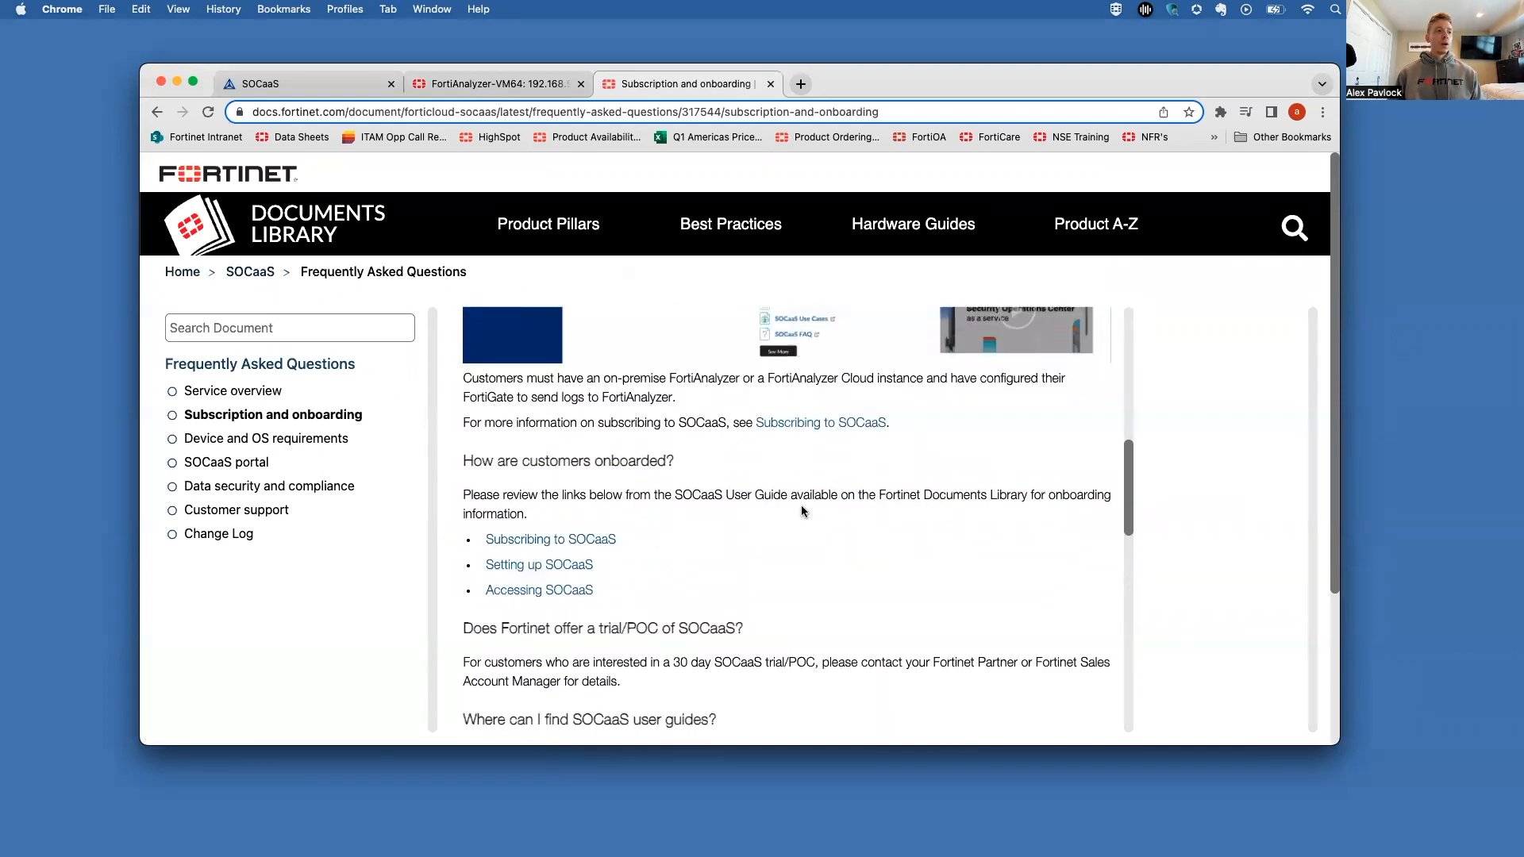
pyautogui.scroll(1, 801, 512)
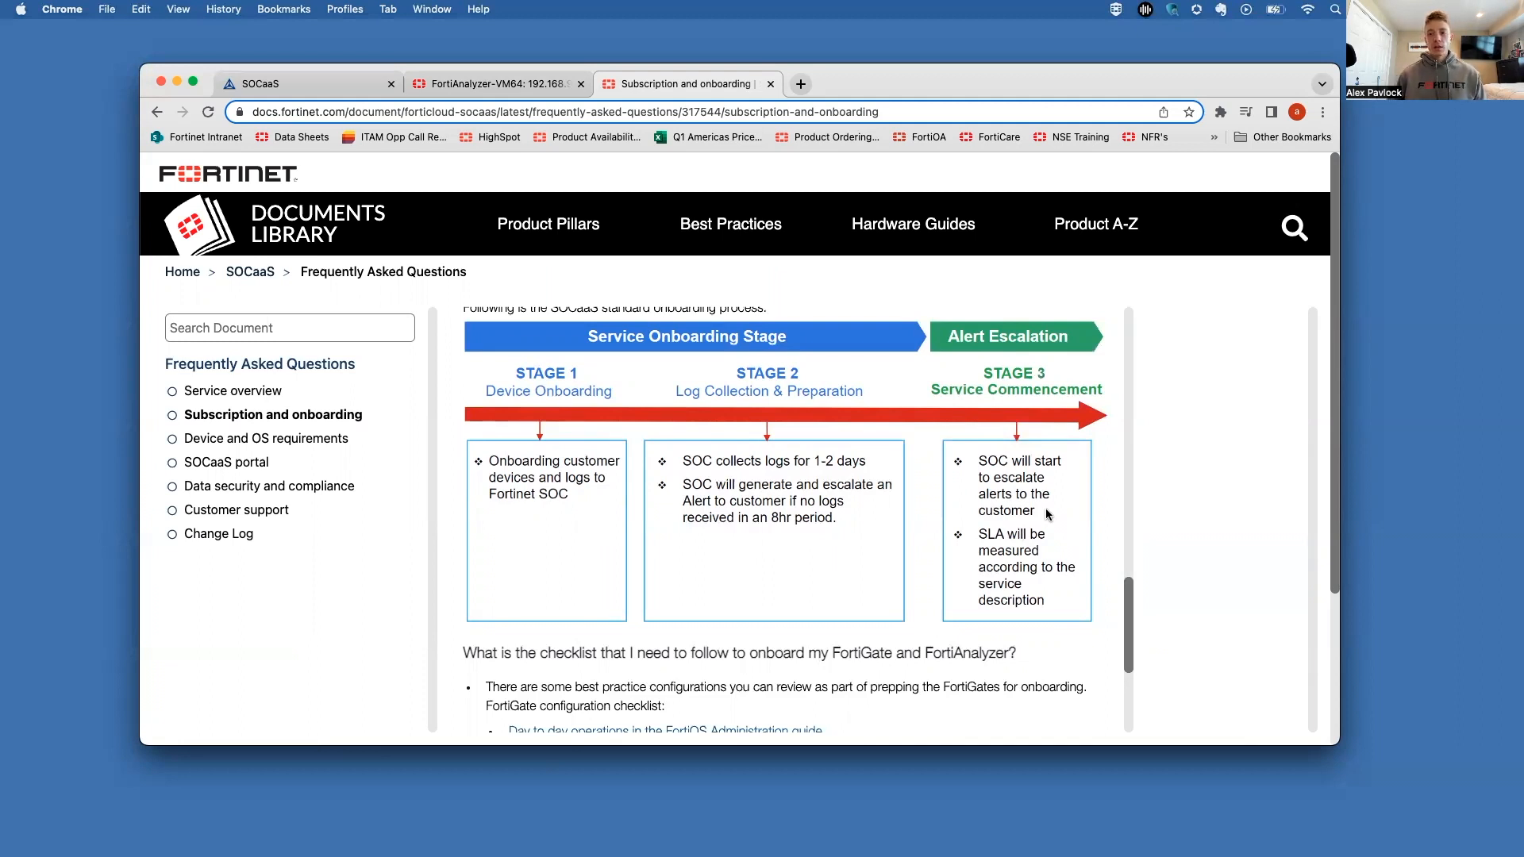
pyautogui.click(310, 87)
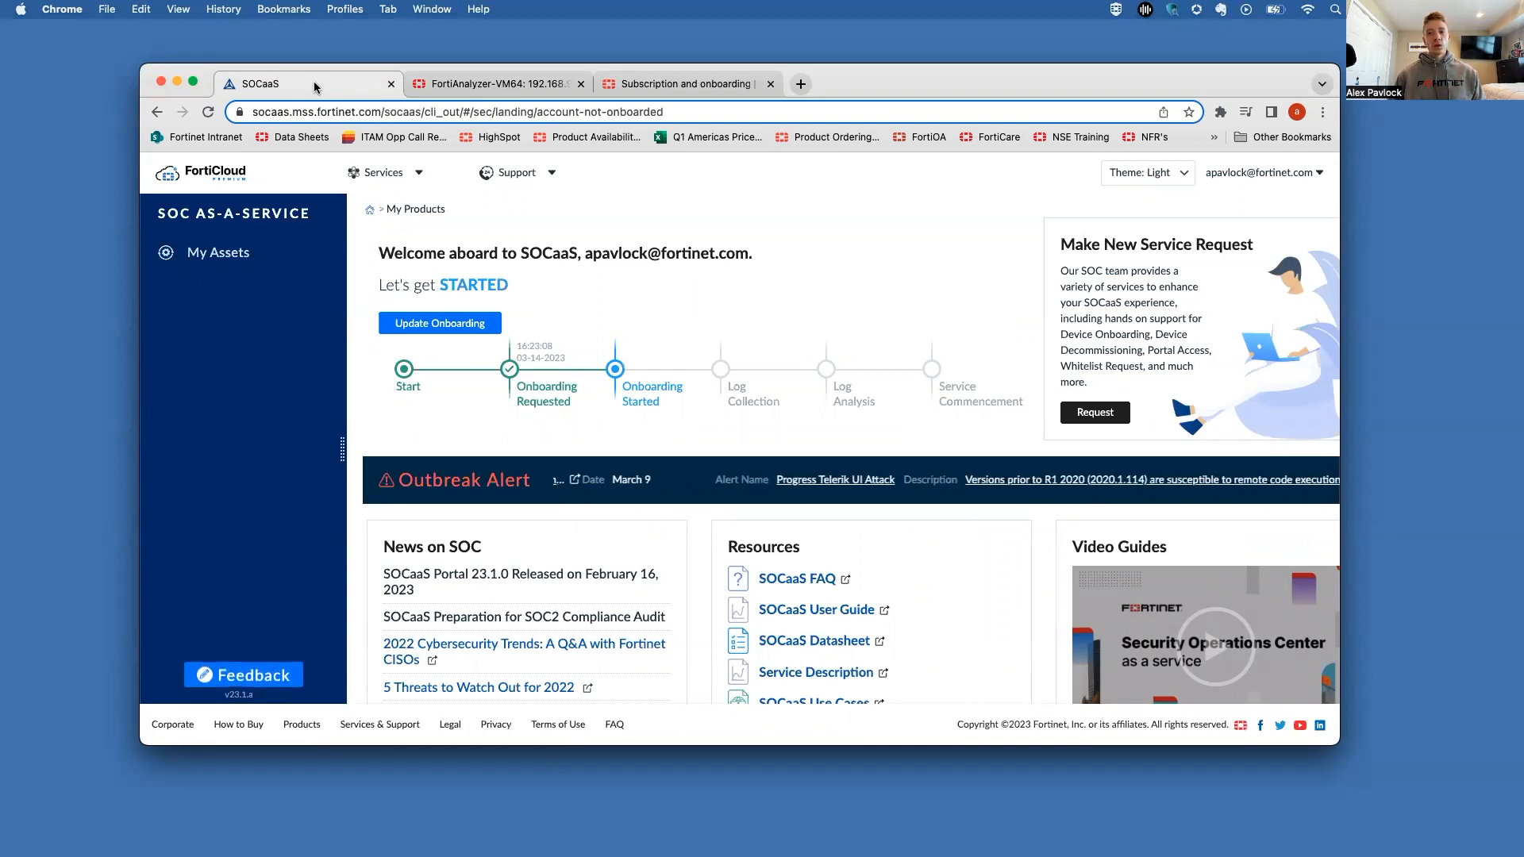
# Step: Browse the Services menu on the SOCaaS portal landing page, which shows the Onboarding Started stage
pyautogui.click(396, 174)
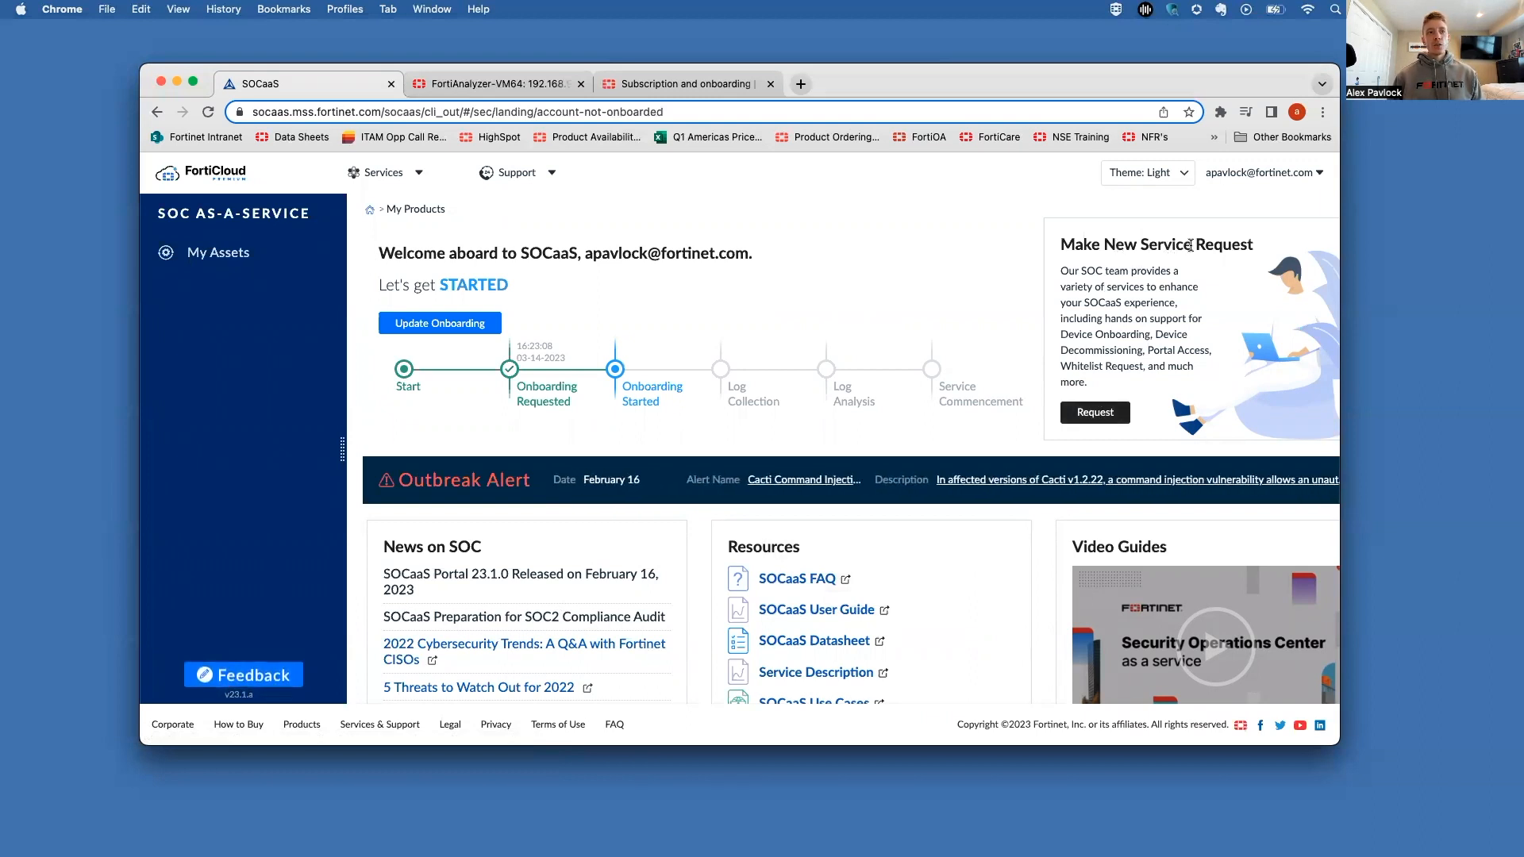
pyautogui.click(1094, 410)
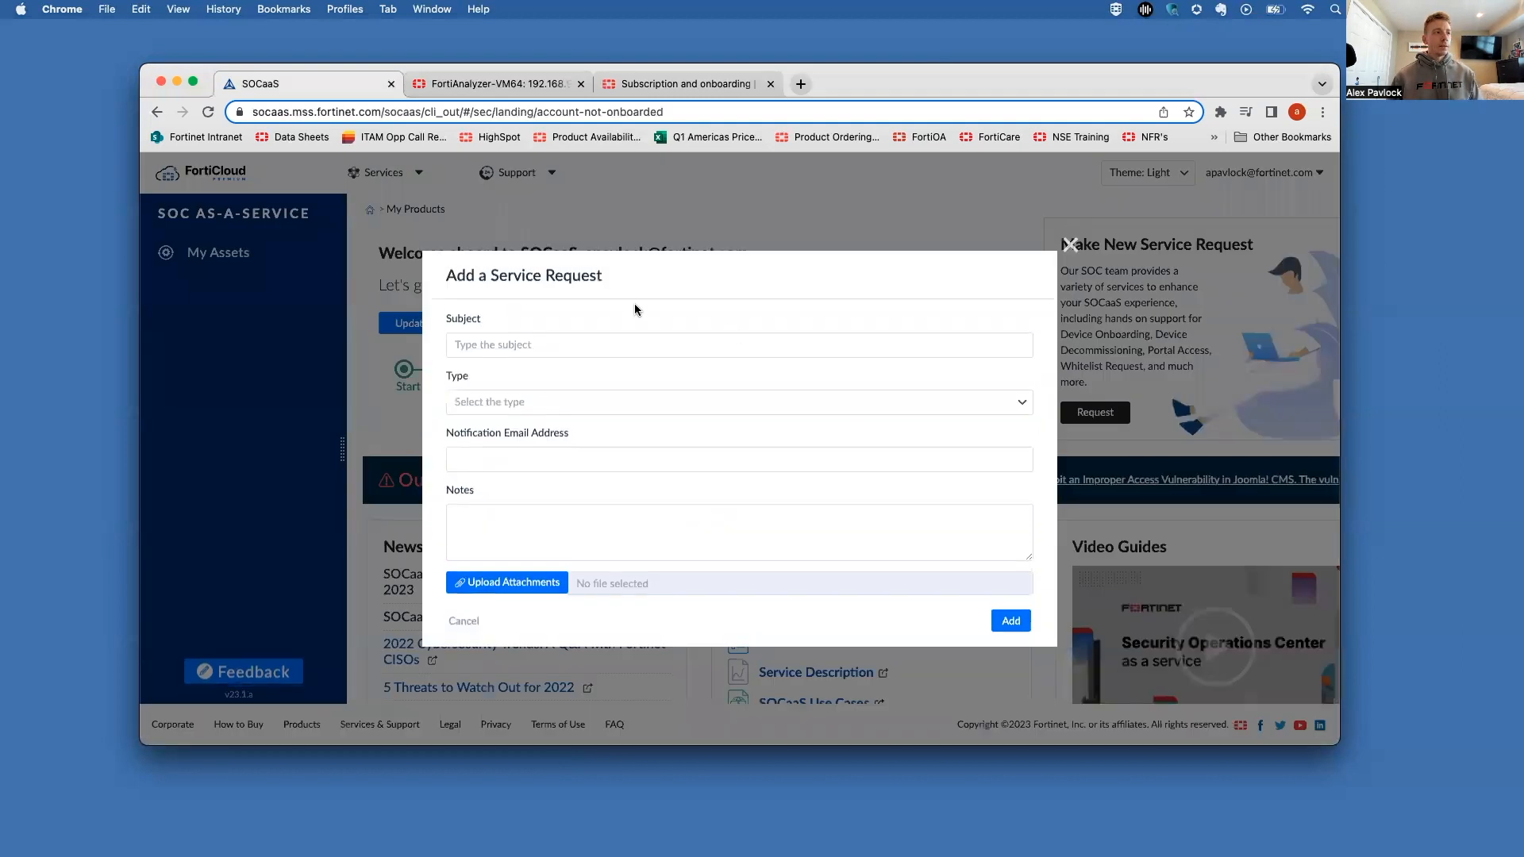
pyautogui.click(575, 403)
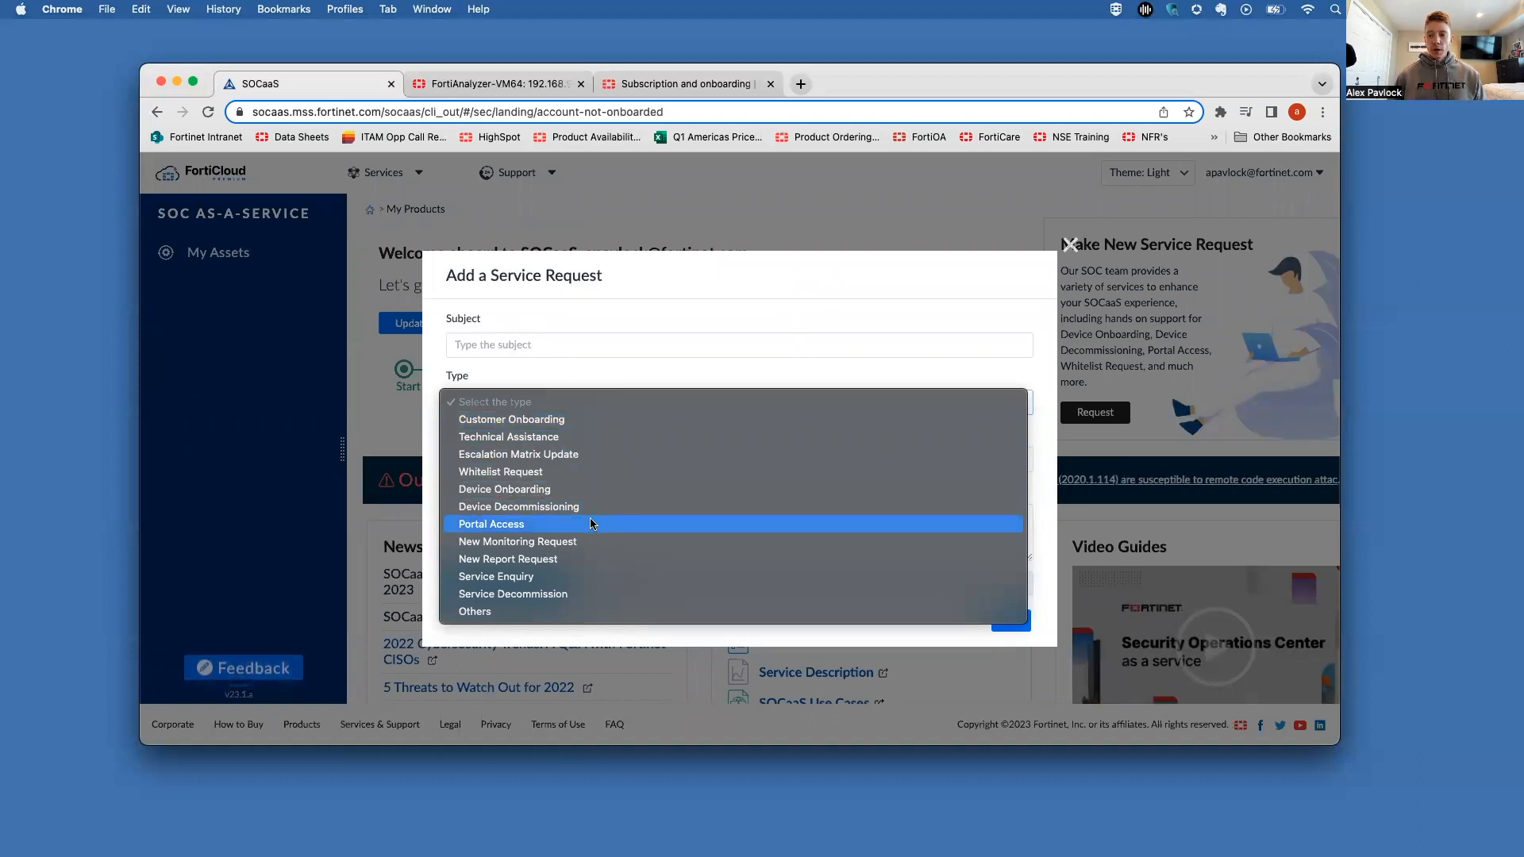
pyautogui.press('Down')
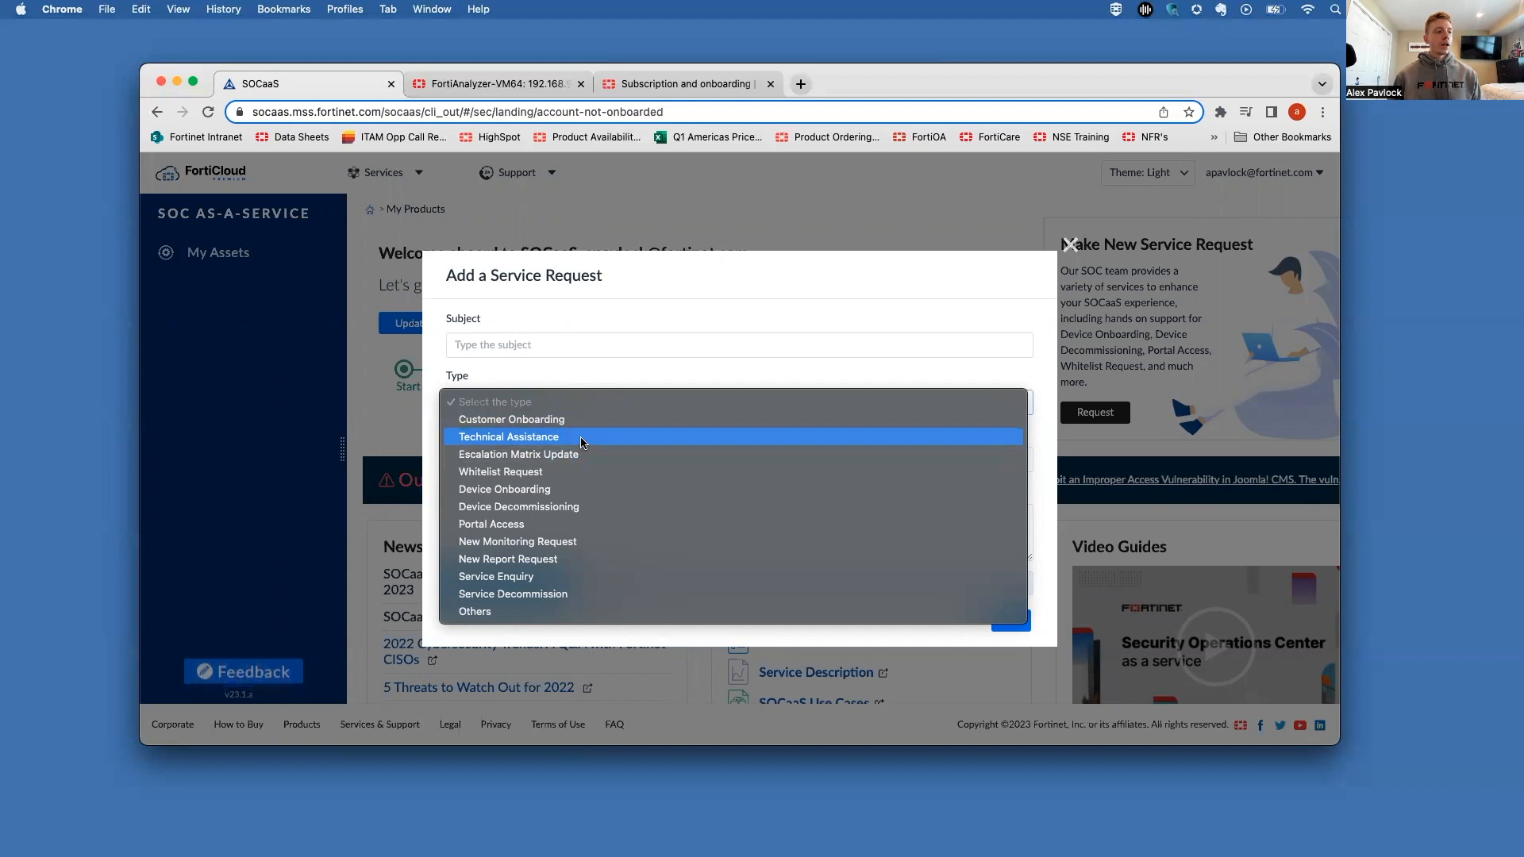
pyautogui.click(1013, 286)
pyautogui.click(1071, 243)
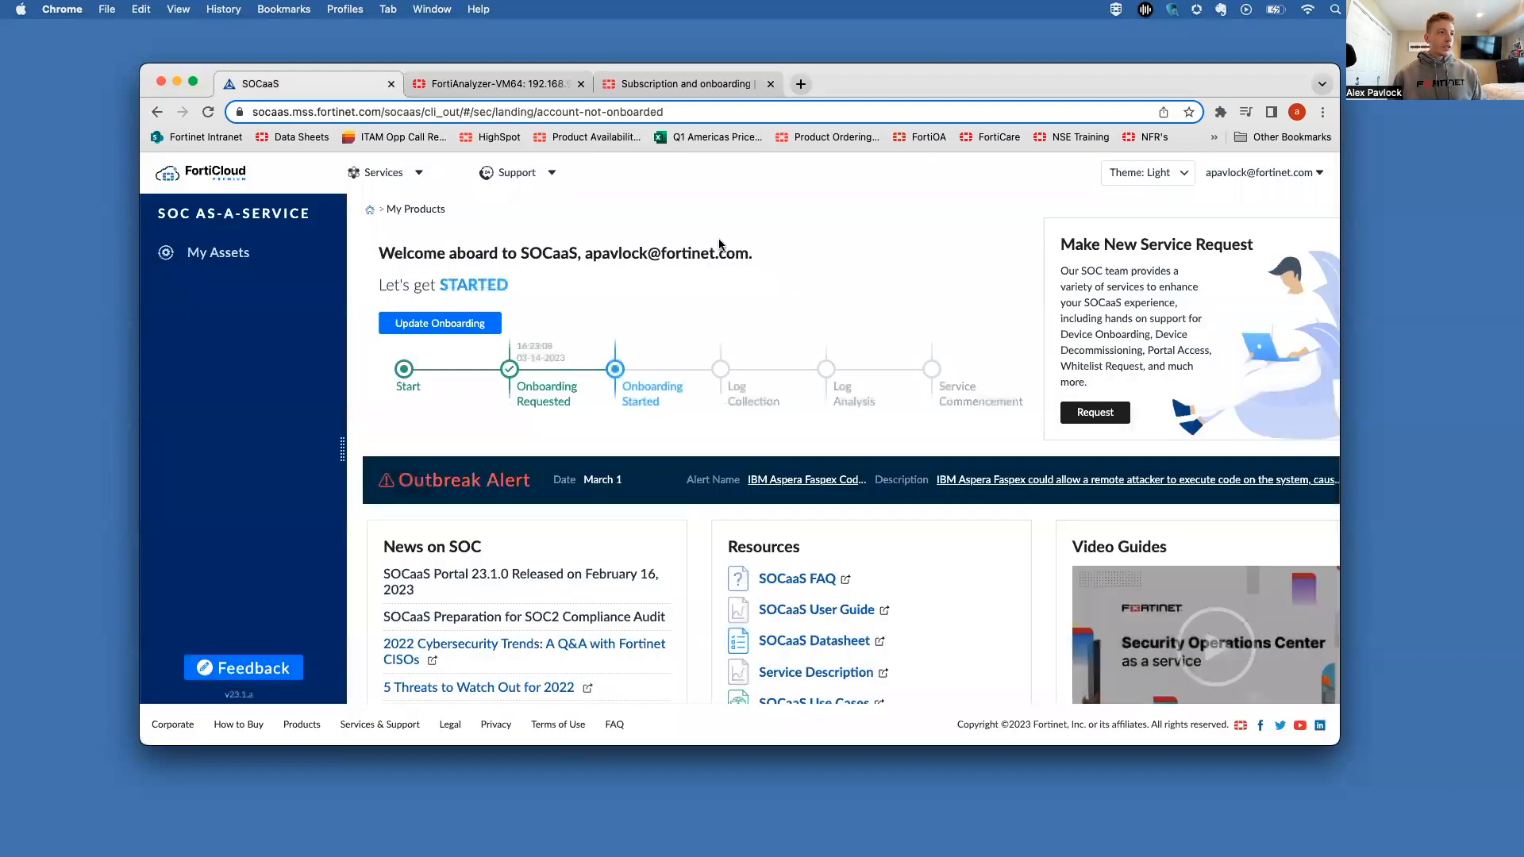